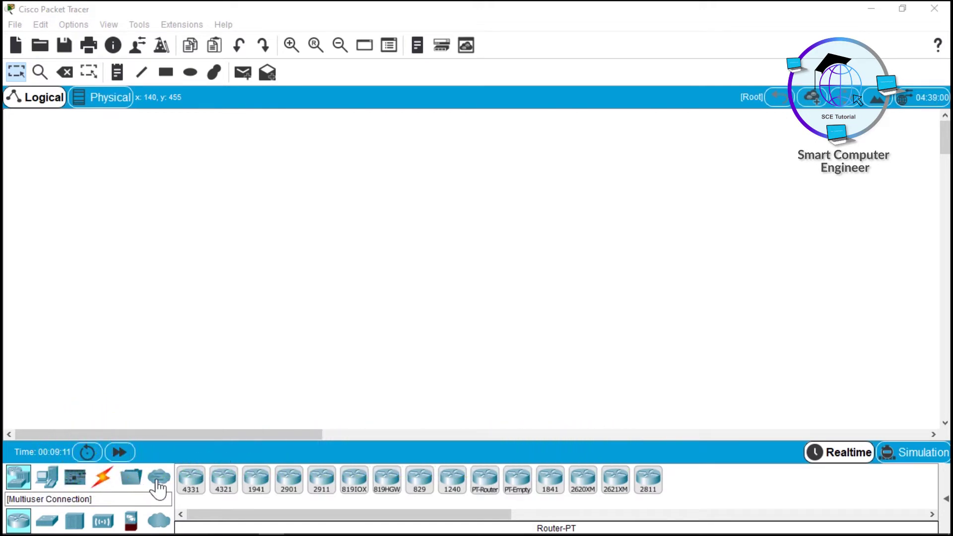
Switch to the physical workspace and open Home City, Corporate Office and the Main Wiring Closet in turn to examine each level.
click(102, 102)
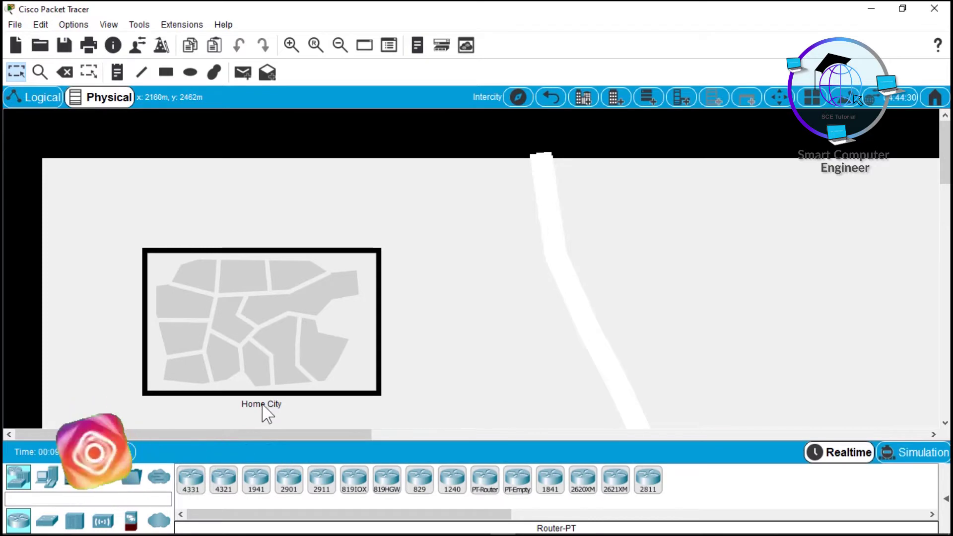
click(261, 394)
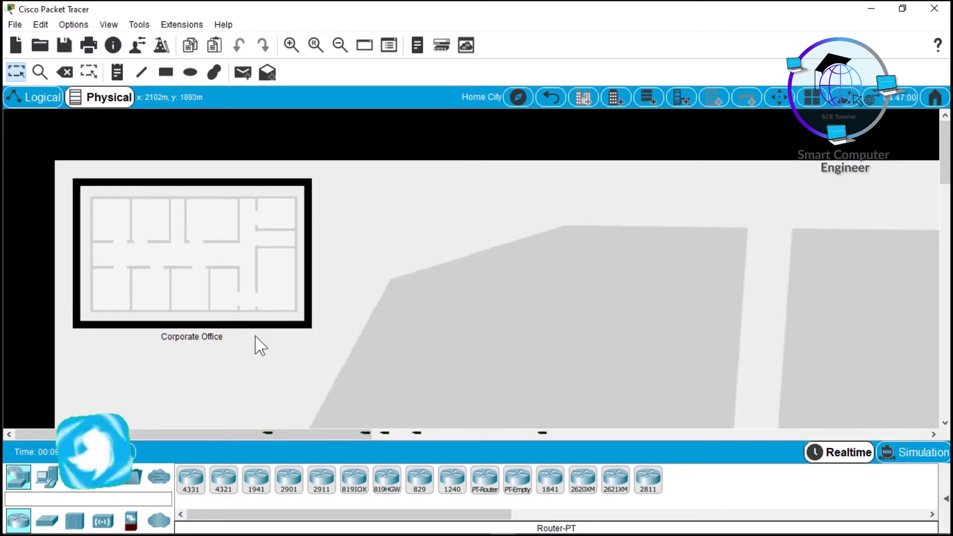
click(209, 280)
drag(945, 169, 946, 224)
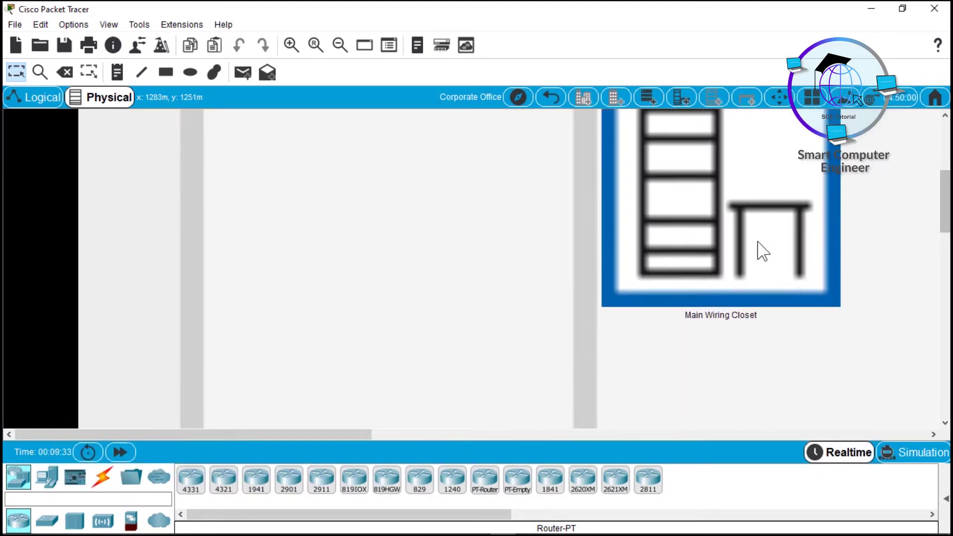
click(733, 226)
mouse_move(947, 168)
mouse_down()
mouse_move(949, 251)
mouse_move(949, 169)
mouse_up()
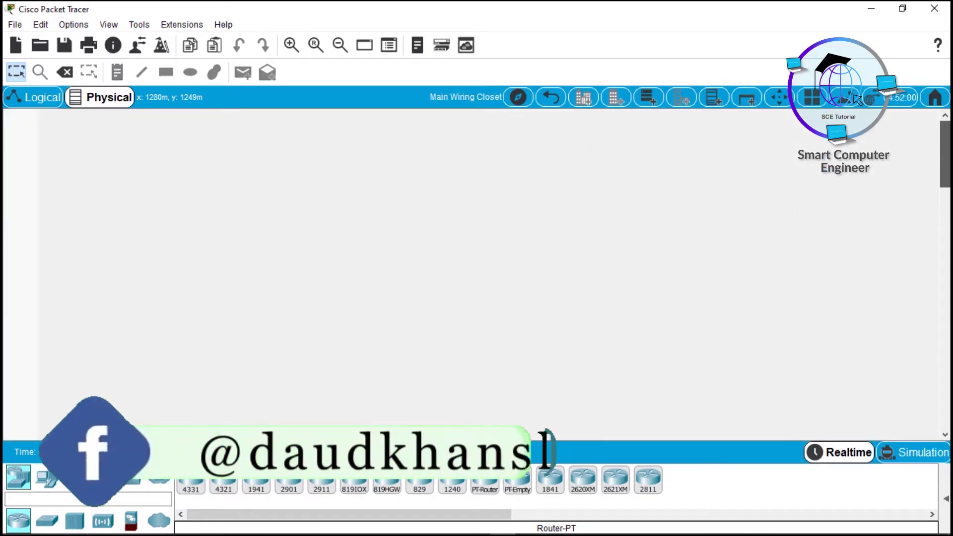
Go back up from the Main Wiring Closet to the Intercity level.
click(551, 98)
click(549, 99)
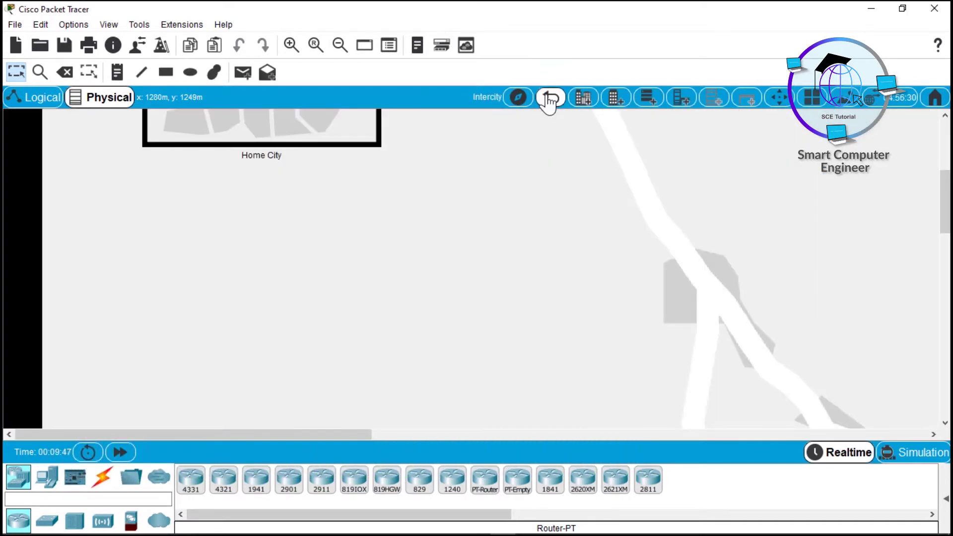
scroll(497, 268, up, 3)
scroll(519, 315, up, 1)
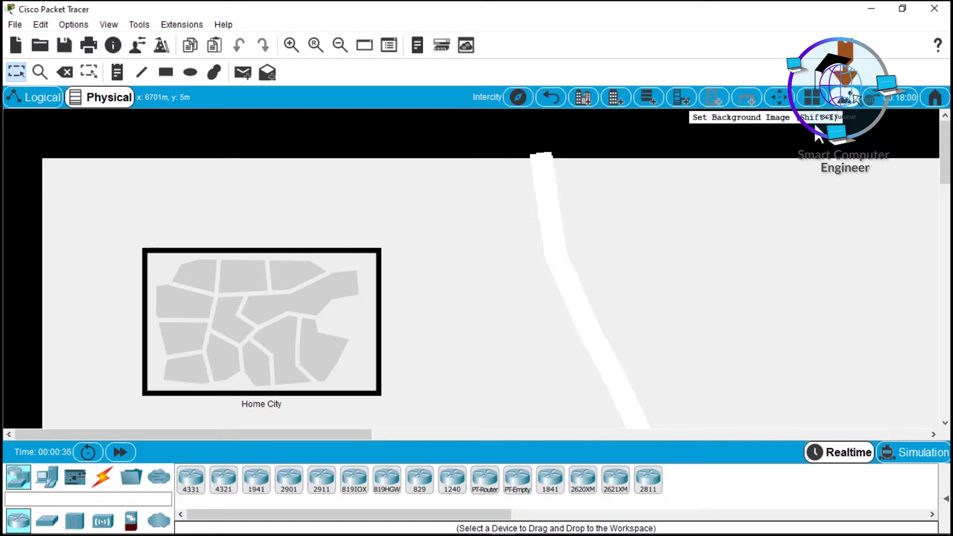
Set the Intercity background to pakistan_map.jpg from the Desktop folder Packet Tracer Course > images, using the original image size.
key(shift+i)
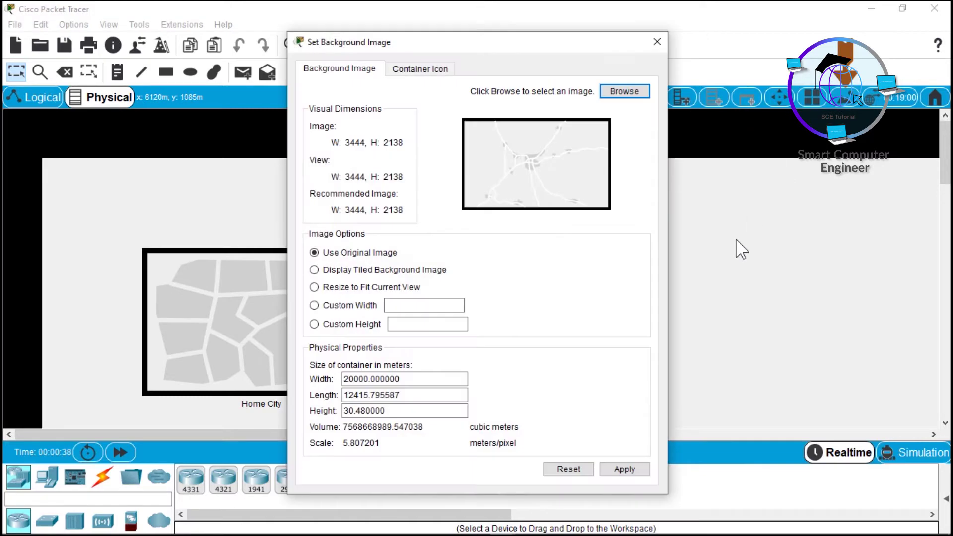
click(624, 92)
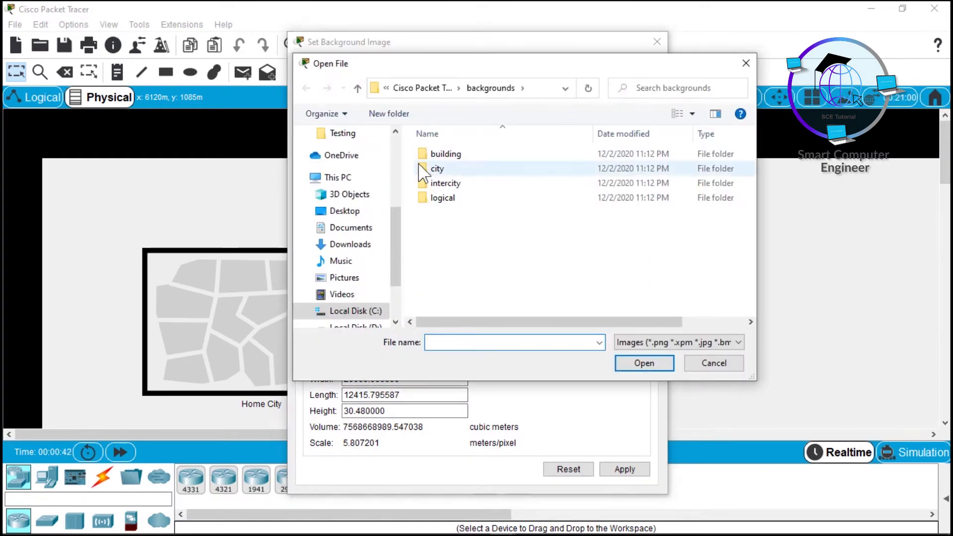
click(354, 213)
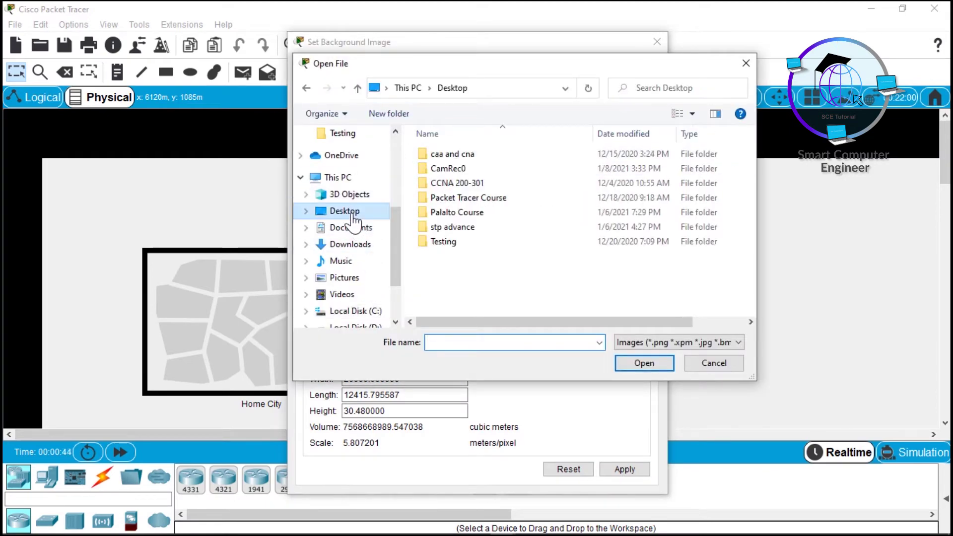
double_click(484, 198)
double_click(456, 171)
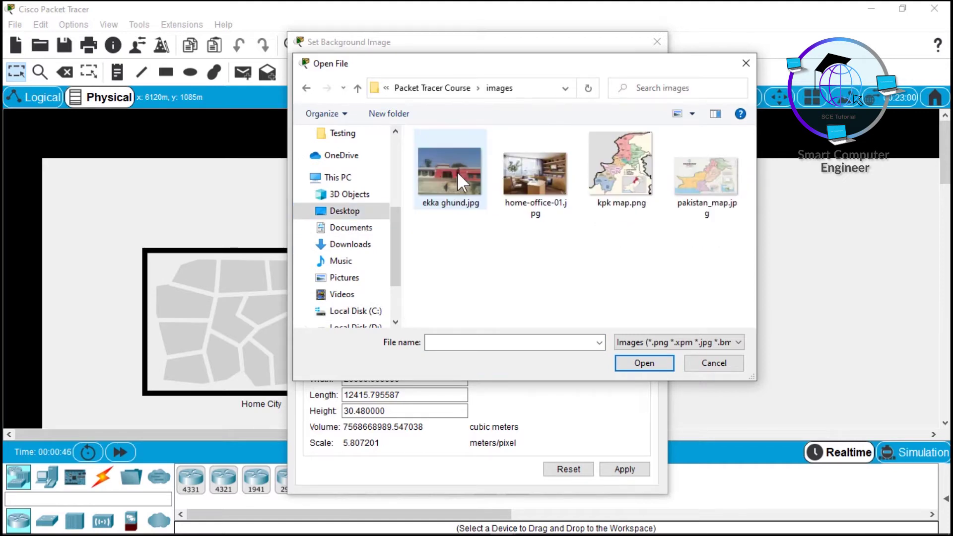
double_click(707, 188)
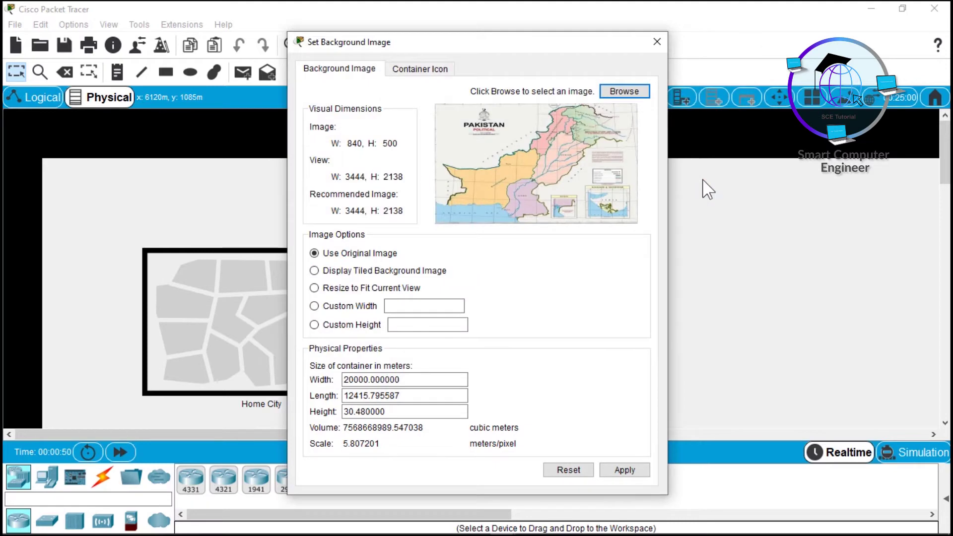
click(625, 469)
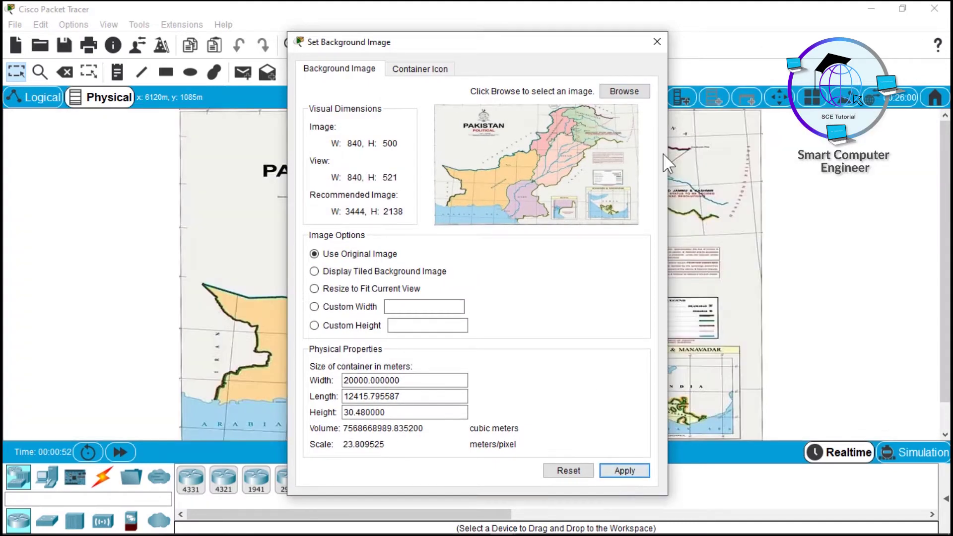
click(658, 42)
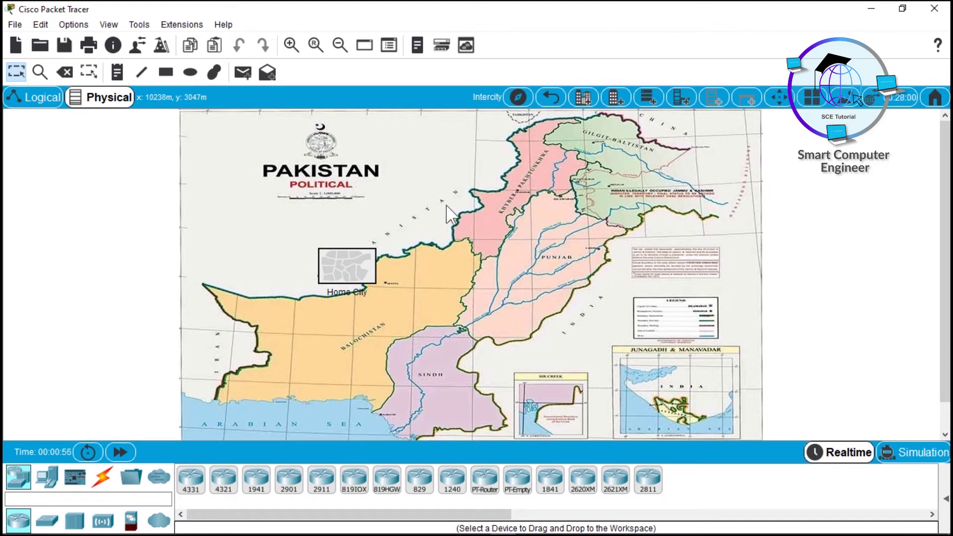
Move Home City onto the Khyber Pakhtunkhwa region of the Pakistan map and open it.
drag(350, 266, 513, 188)
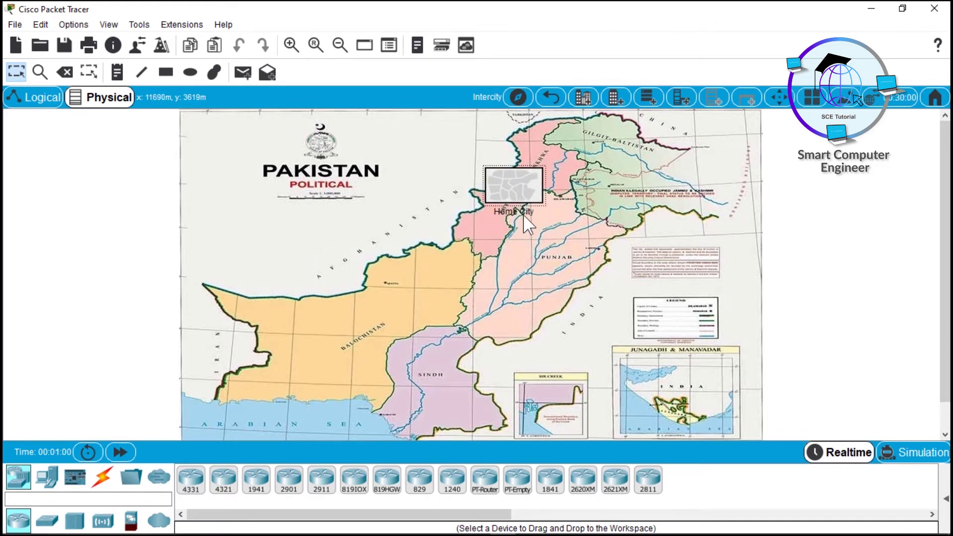
click(518, 187)
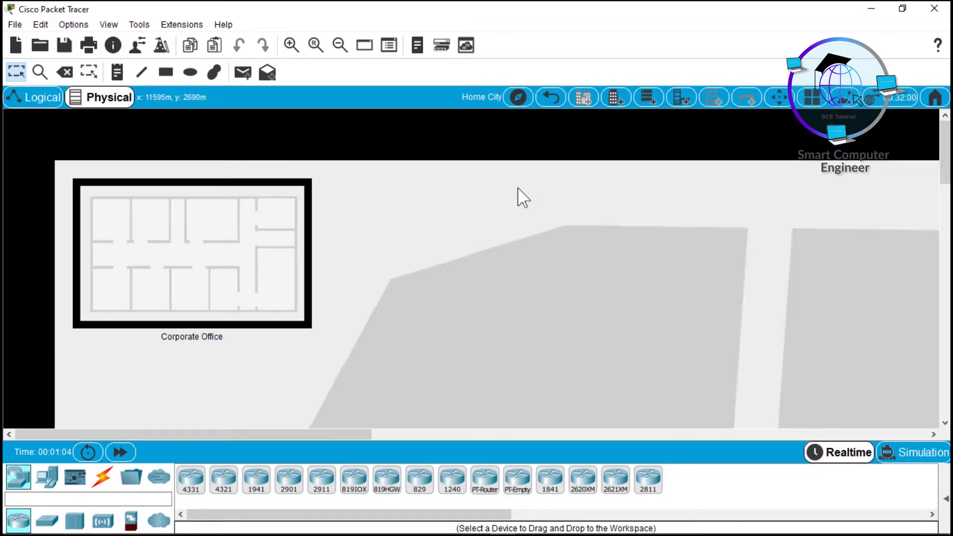
mouse_move(945, 166)
mouse_down()
mouse_move(948, 192)
mouse_move(948, 163)
mouse_up()
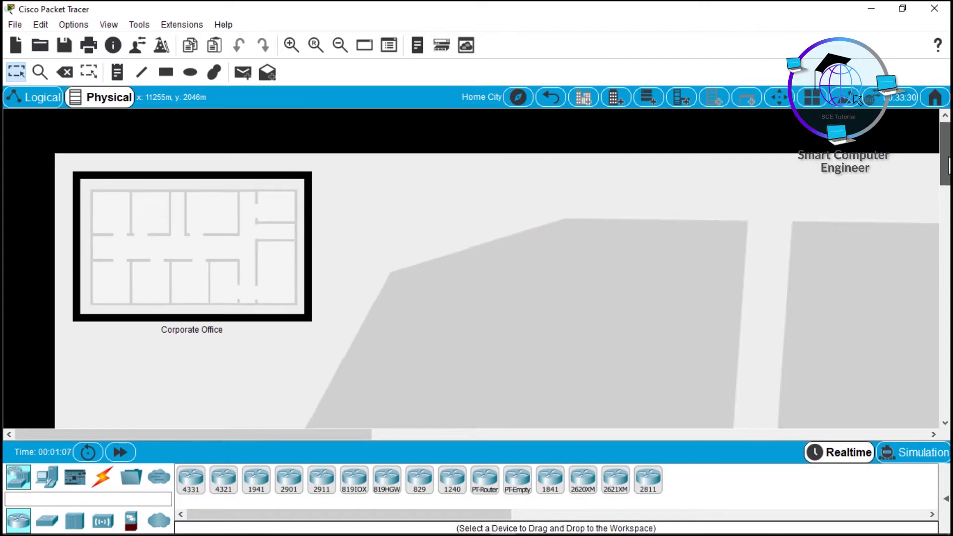
Set the Home City background to kpk map.png from the Packet Tracer Course images folder, using the original image size.
click(855, 98)
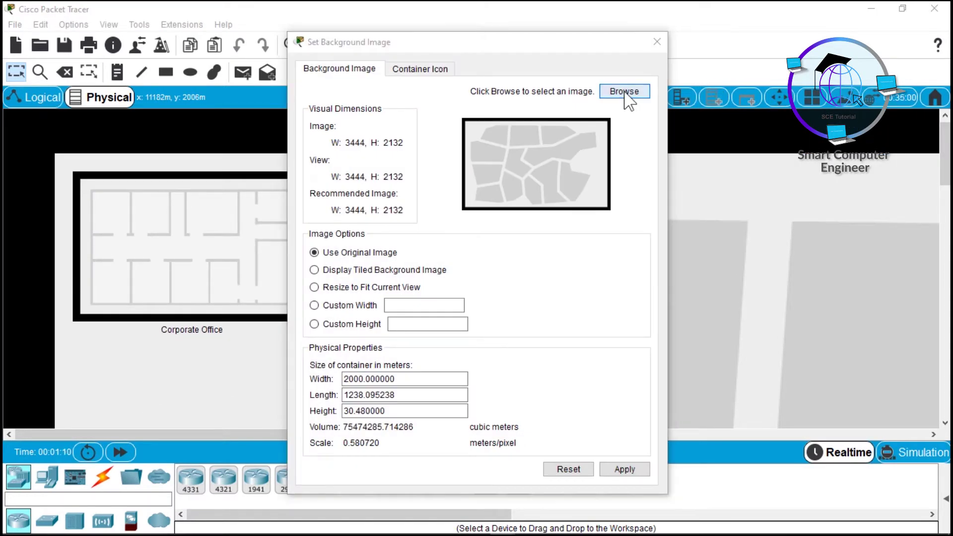
click(627, 94)
click(355, 212)
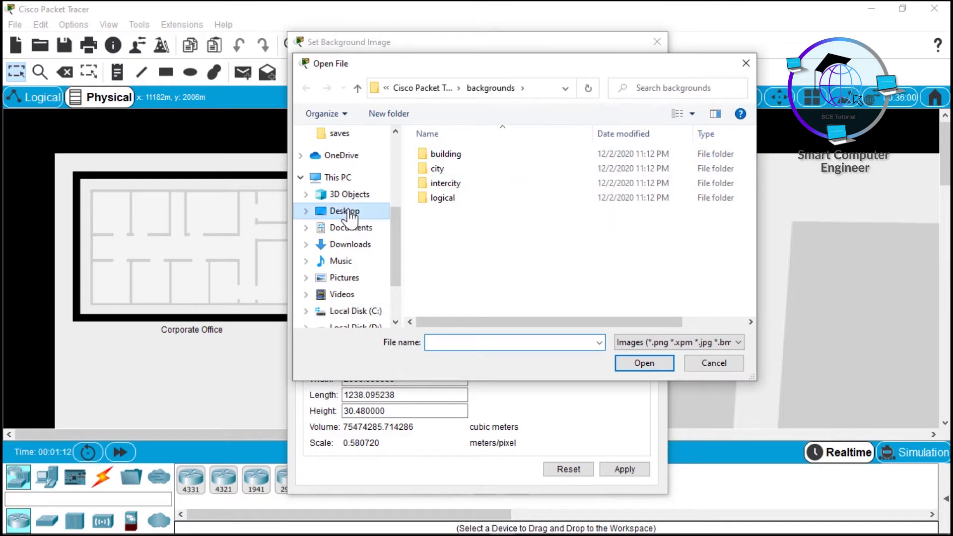
double_click(466, 198)
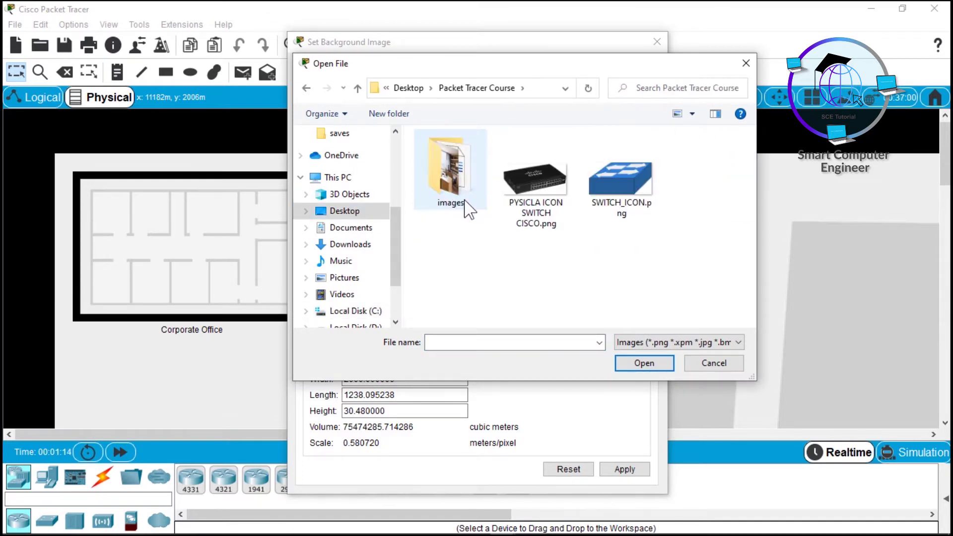
double_click(449, 174)
double_click(600, 170)
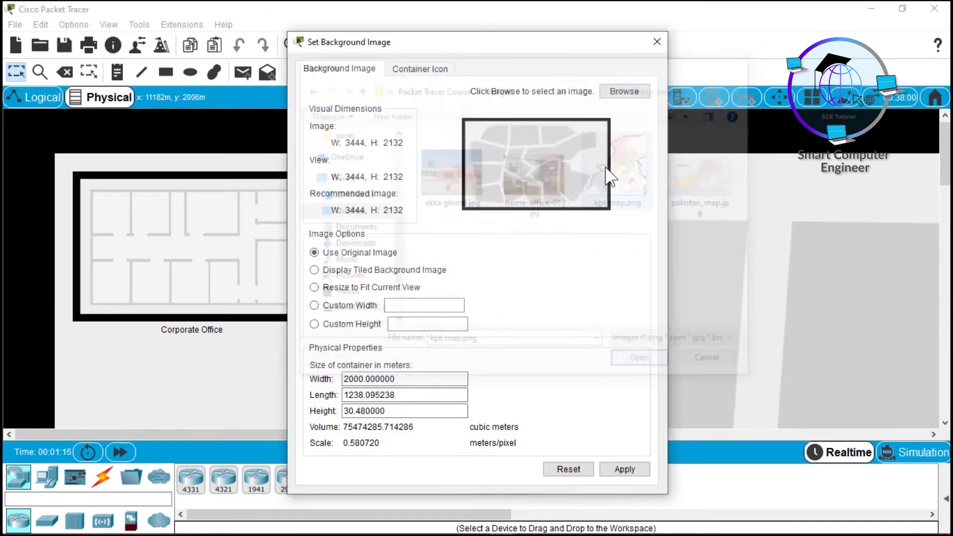
click(622, 470)
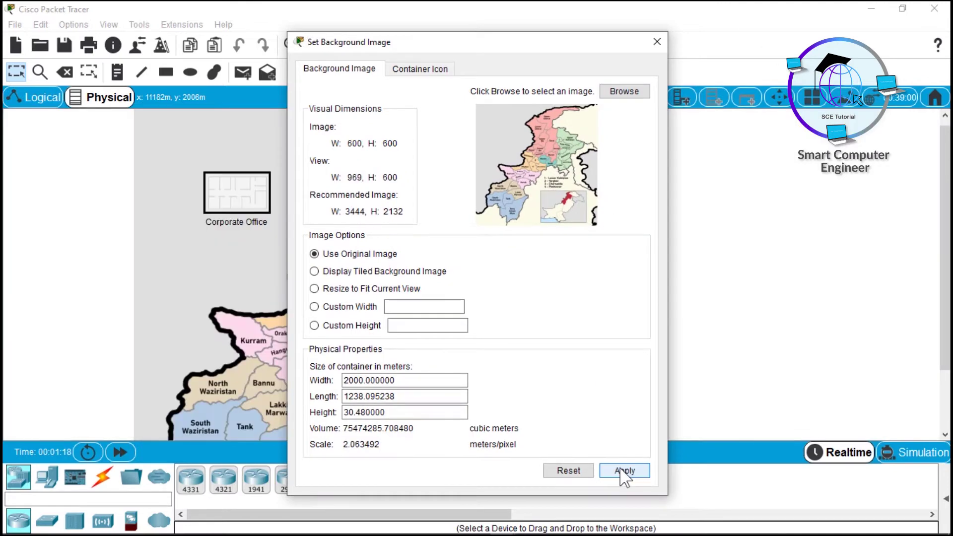
click(657, 42)
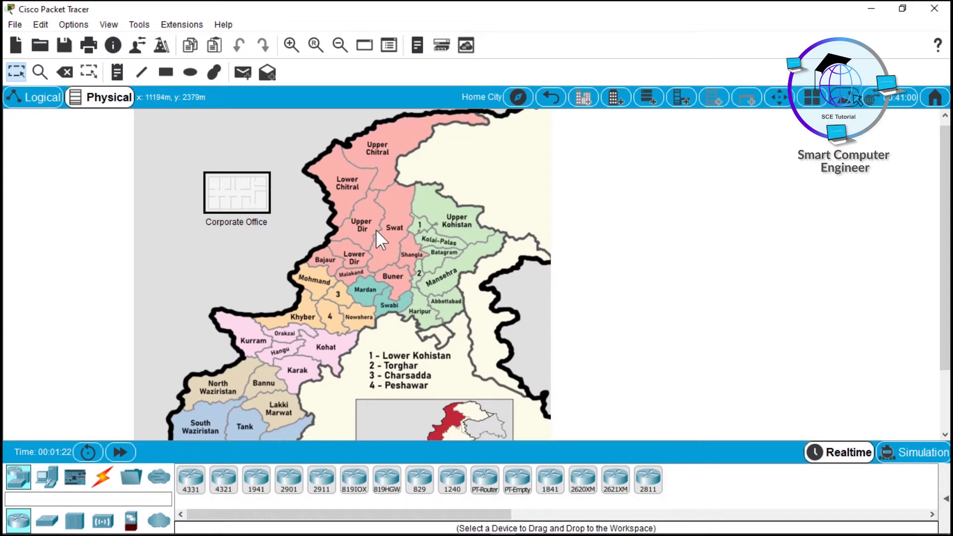
Move the Corporate Office onto the Mohmand area of the province map and open it.
drag(230, 199, 302, 276)
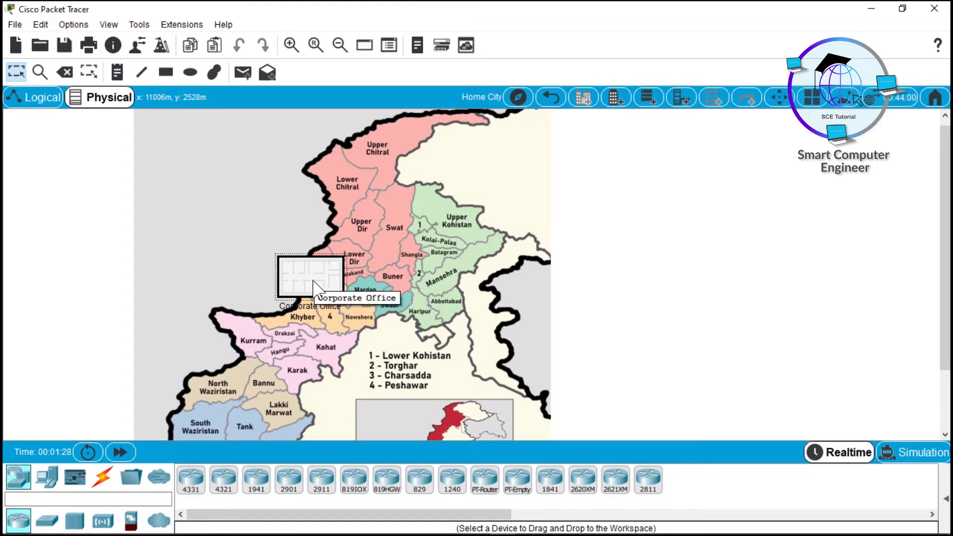
double_click(313, 287)
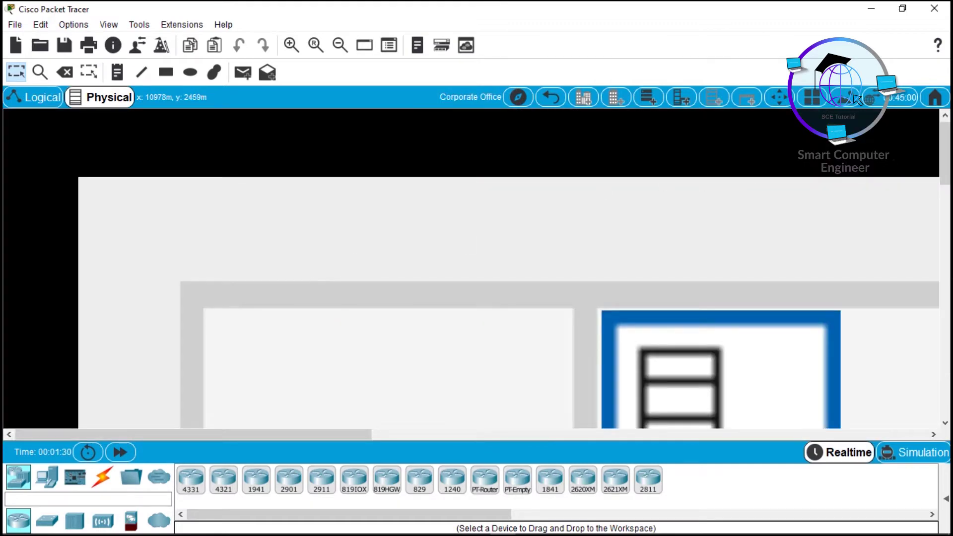
scroll(514, 275, down, 2)
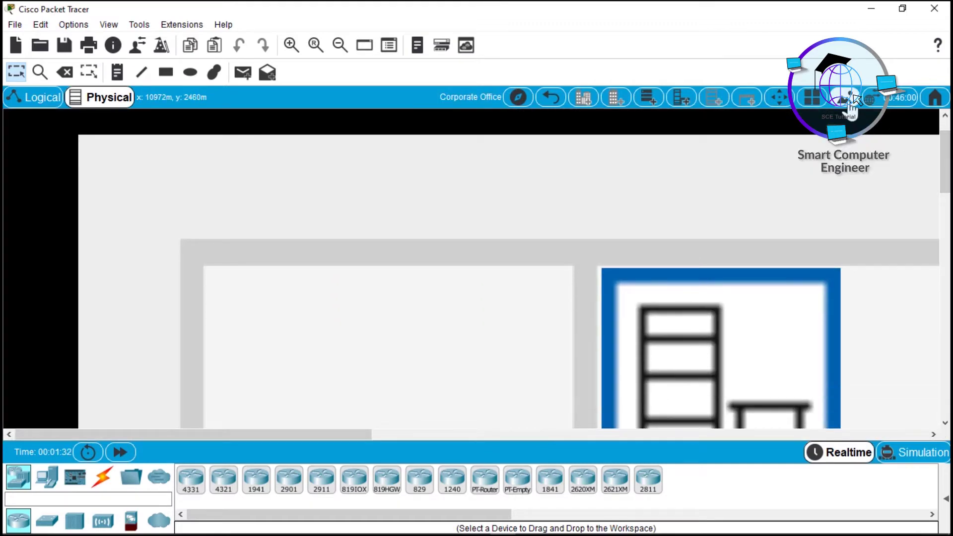
Set the Corporate Office background to ekka ghund.jpg from the Packet Tracer Course images folder, using the original image size.
click(851, 105)
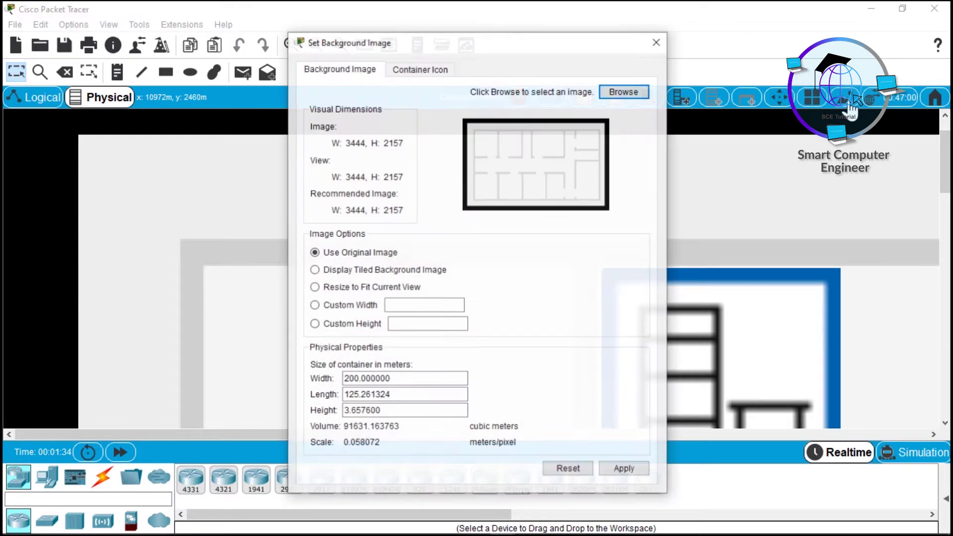
click(639, 92)
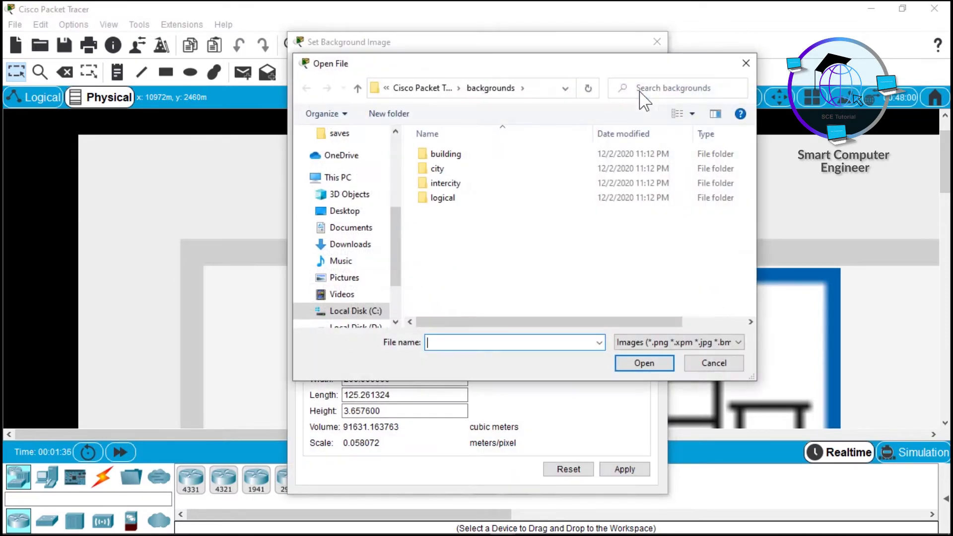
click(328, 210)
double_click(461, 198)
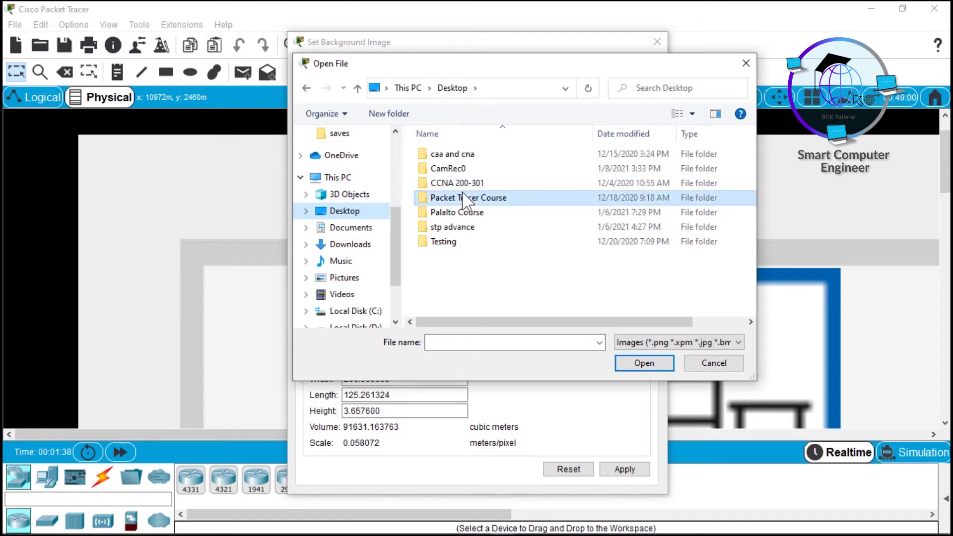
double_click(466, 201)
click(466, 202)
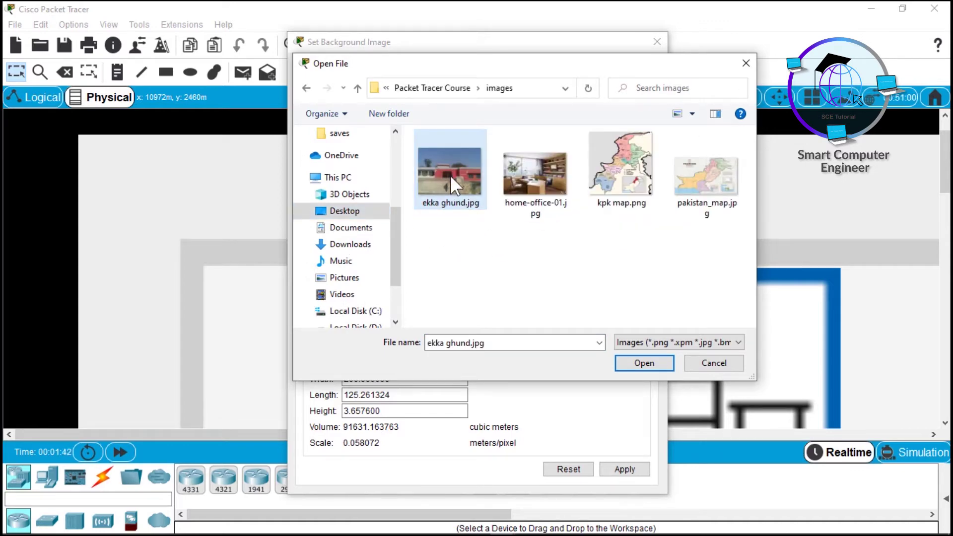
click(643, 363)
click(621, 475)
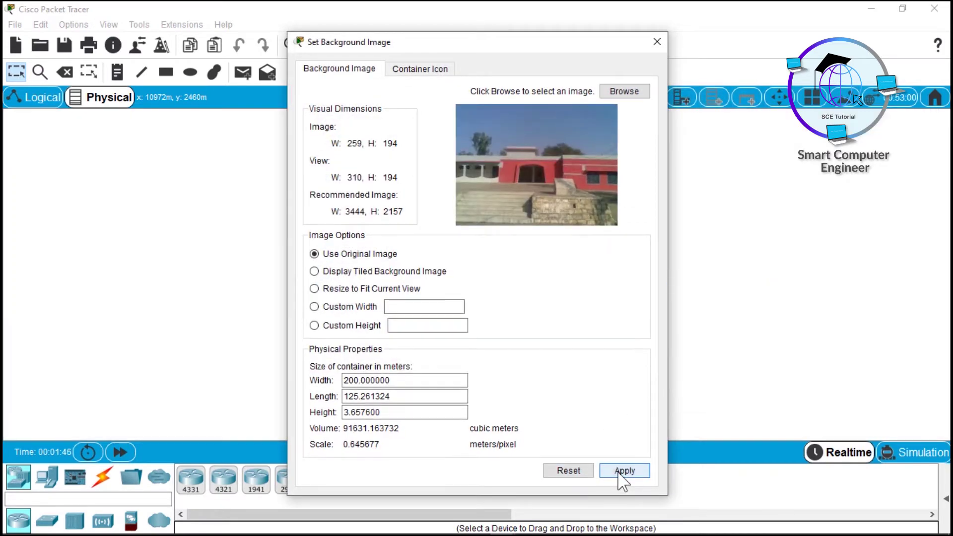
click(657, 42)
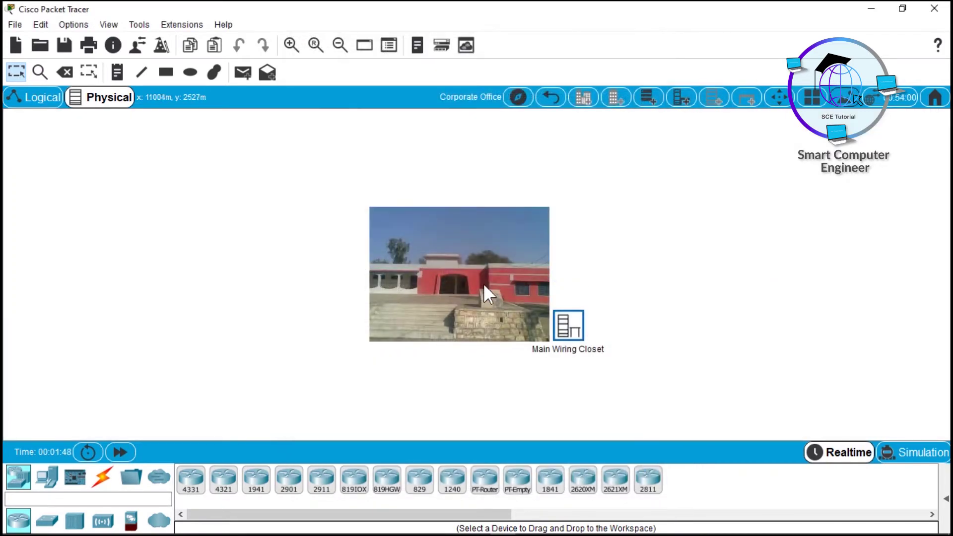
Move the Main Wiring Closet onto the red building in the Corporate Office photo and open the closet.
drag(571, 326, 512, 279)
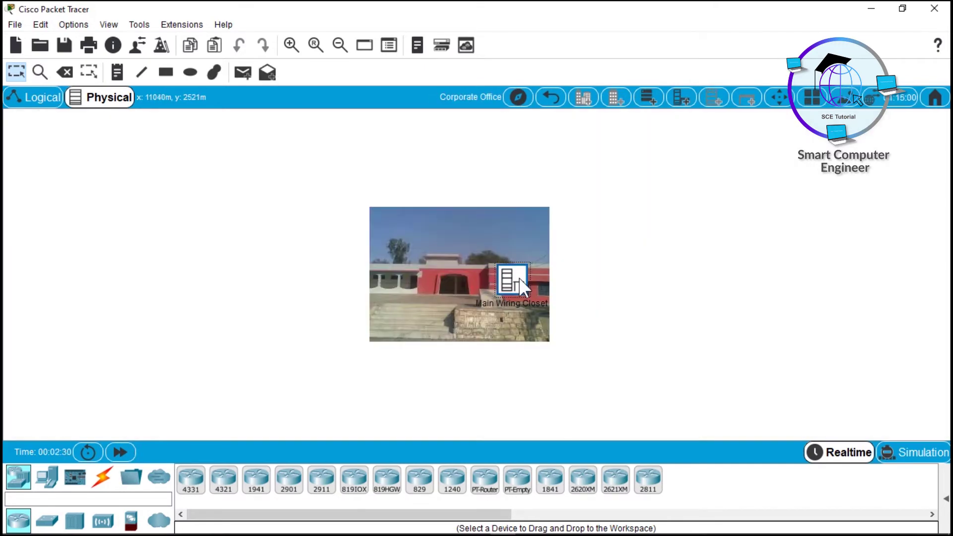
click(519, 278)
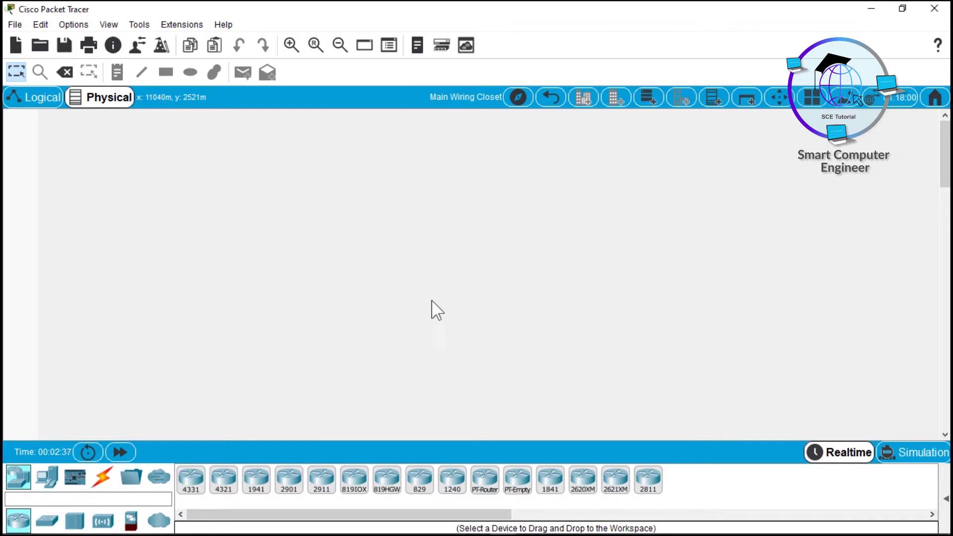
Place a PC from the end devices in the Main Wiring Closet.
click(53, 481)
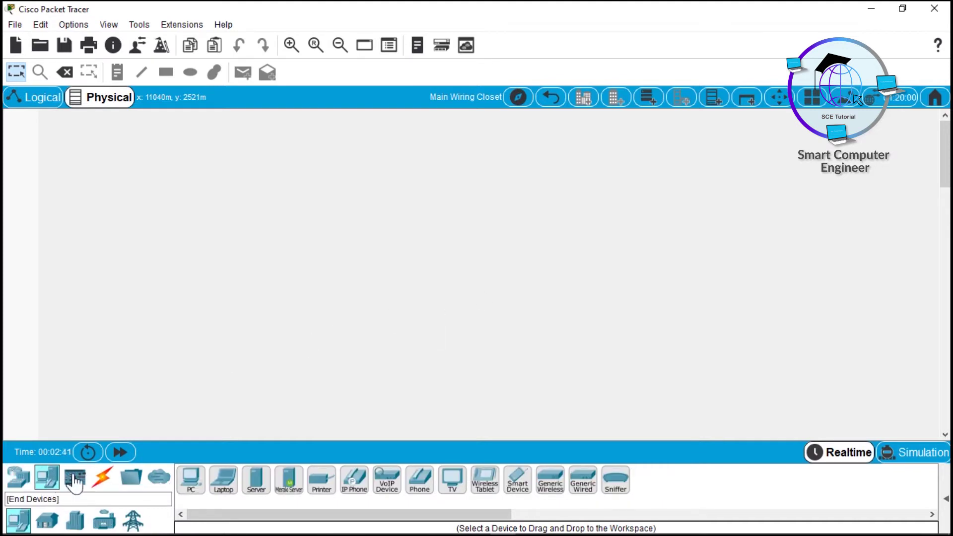
click(191, 483)
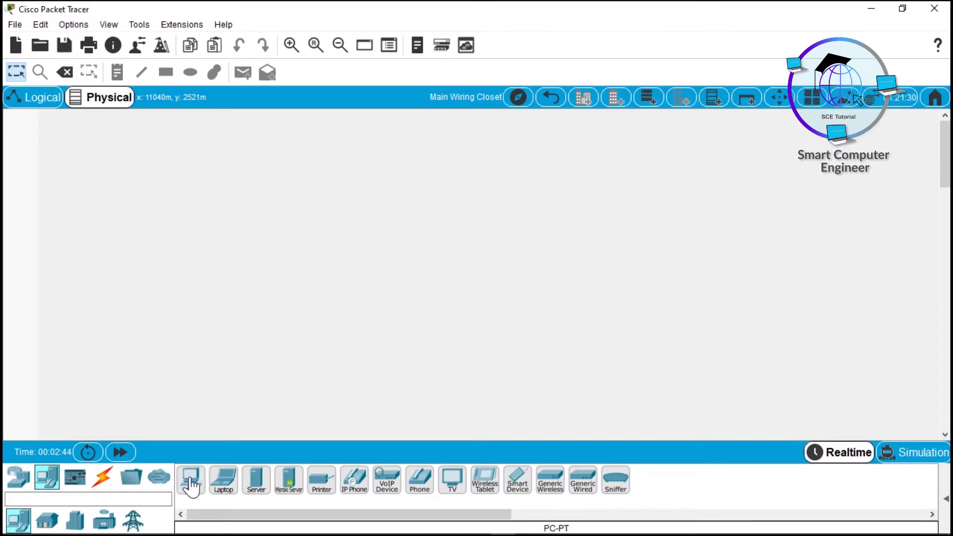
click(192, 484)
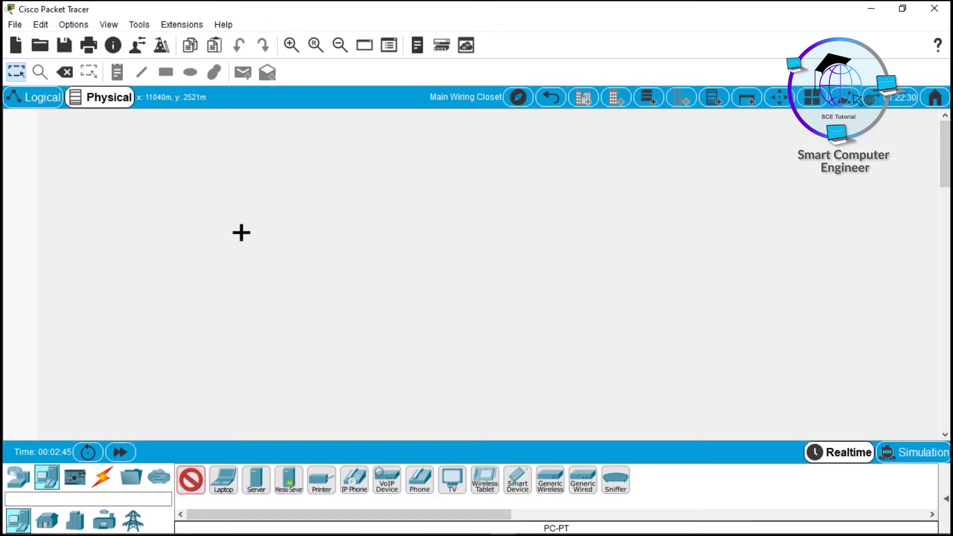
click(243, 228)
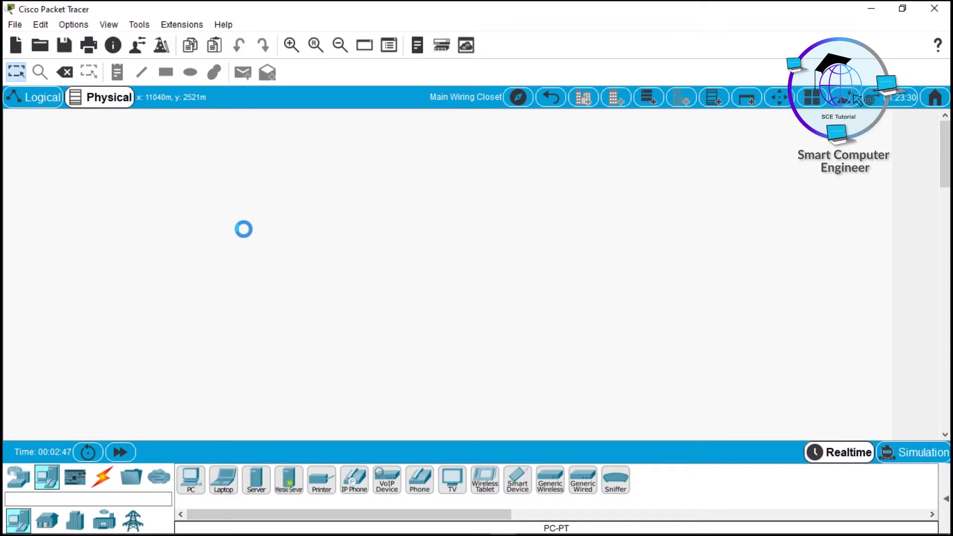
drag(946, 163, 947, 296)
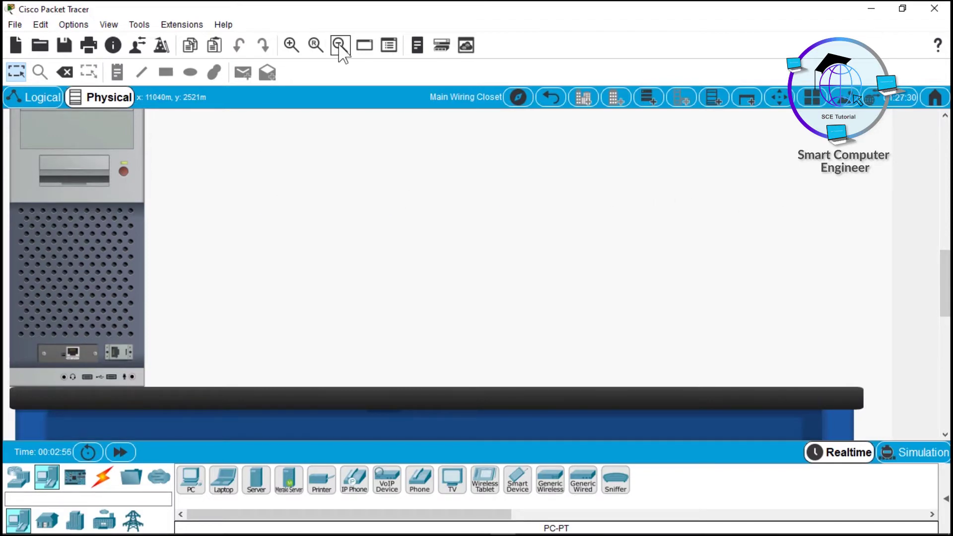
Delete the placed PC and its table from the Main Wiring Closet.
click(340, 46)
drag(944, 195, 944, 248)
click(65, 71)
click(54, 275)
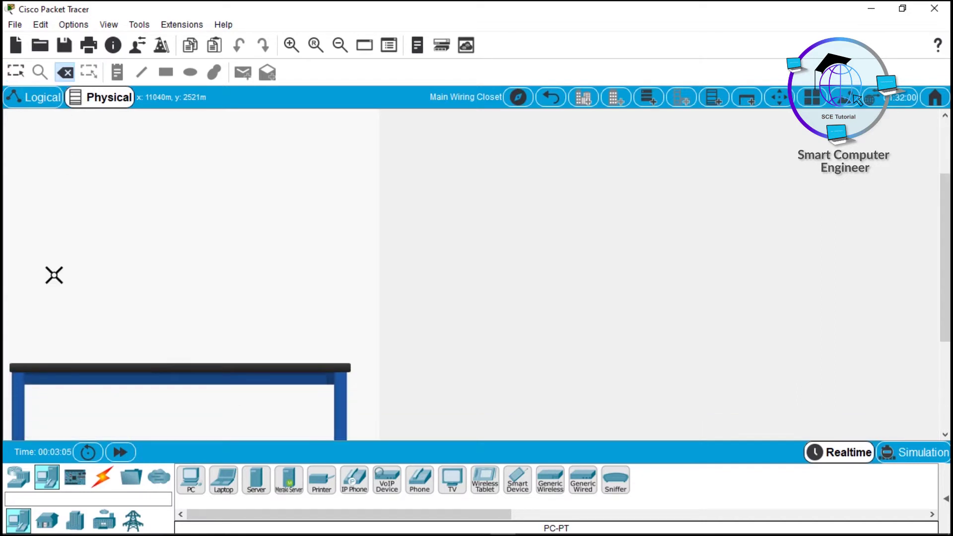
click(85, 377)
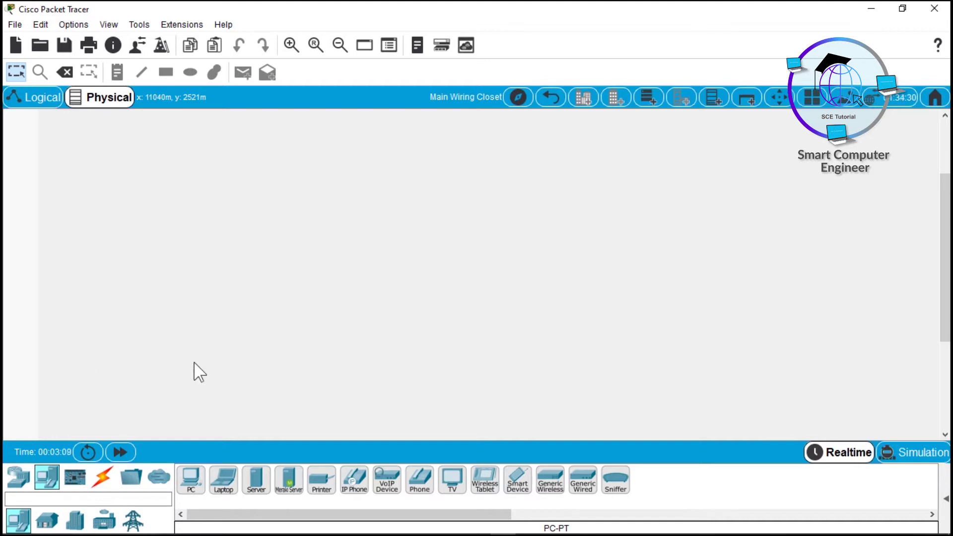
Place two PCs on a table in the Main Wiring Closet.
click(190, 479)
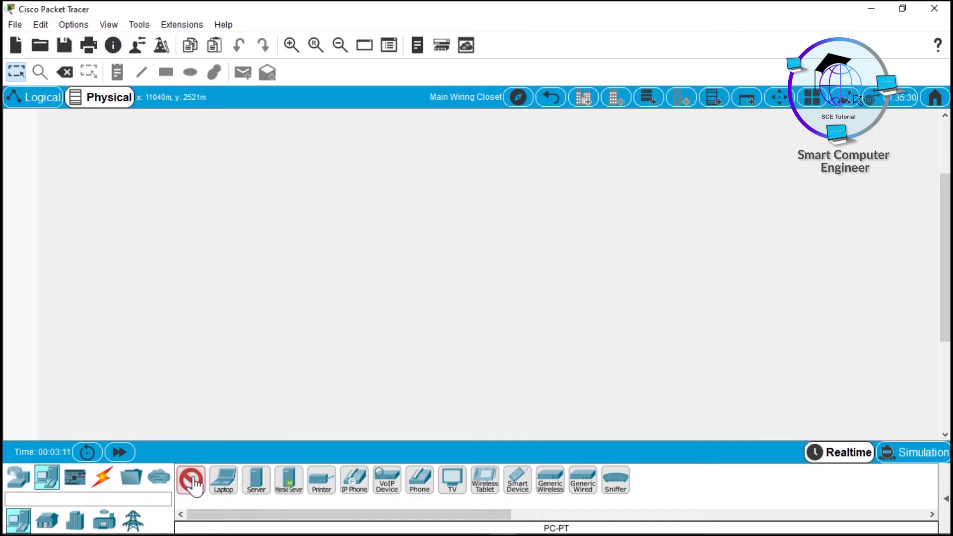
click(177, 271)
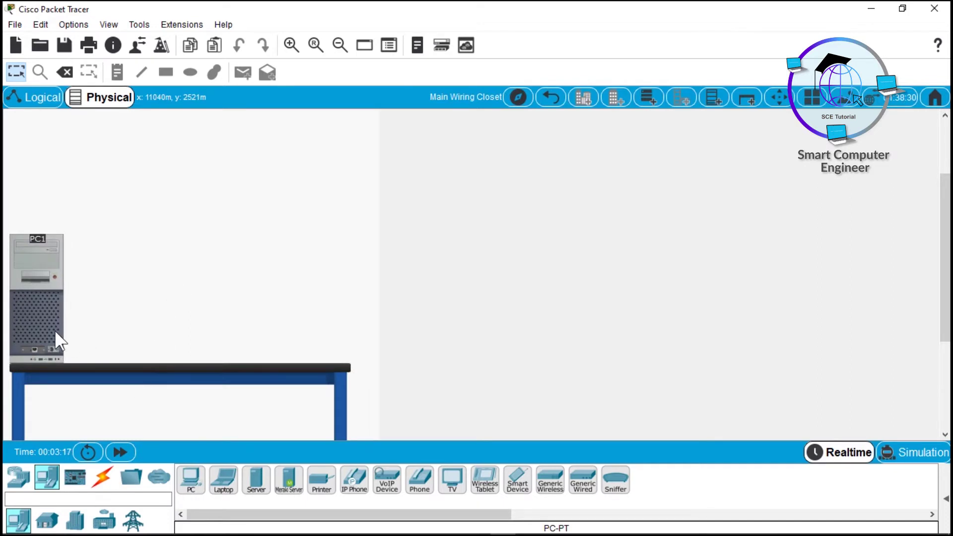
click(194, 483)
click(246, 299)
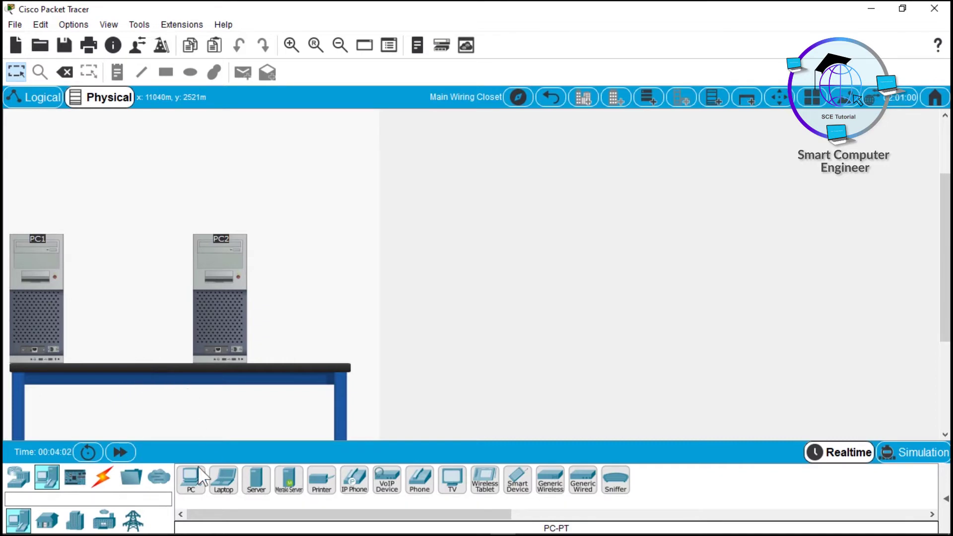
Add two more PCs on a second table in the closet and check all four in the logical workspace.
click(192, 481)
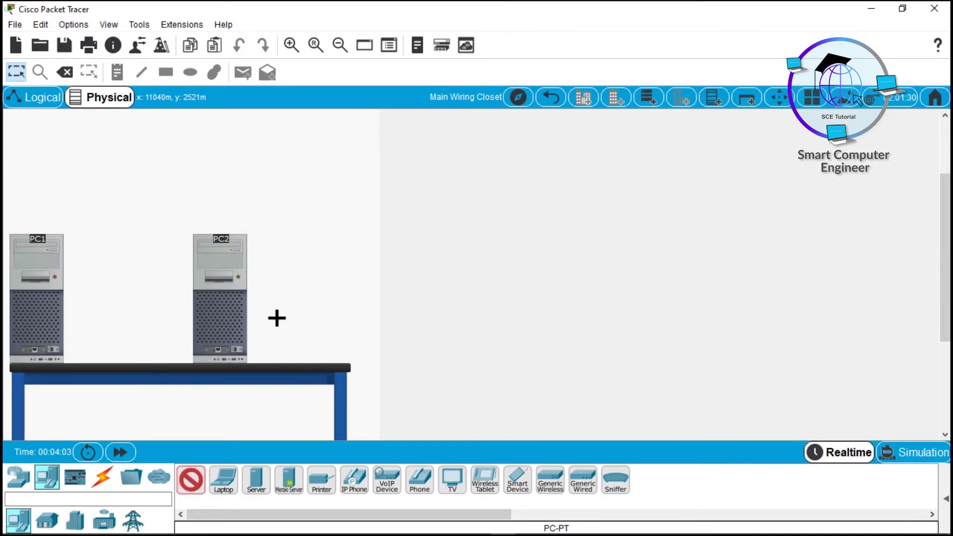
click(301, 281)
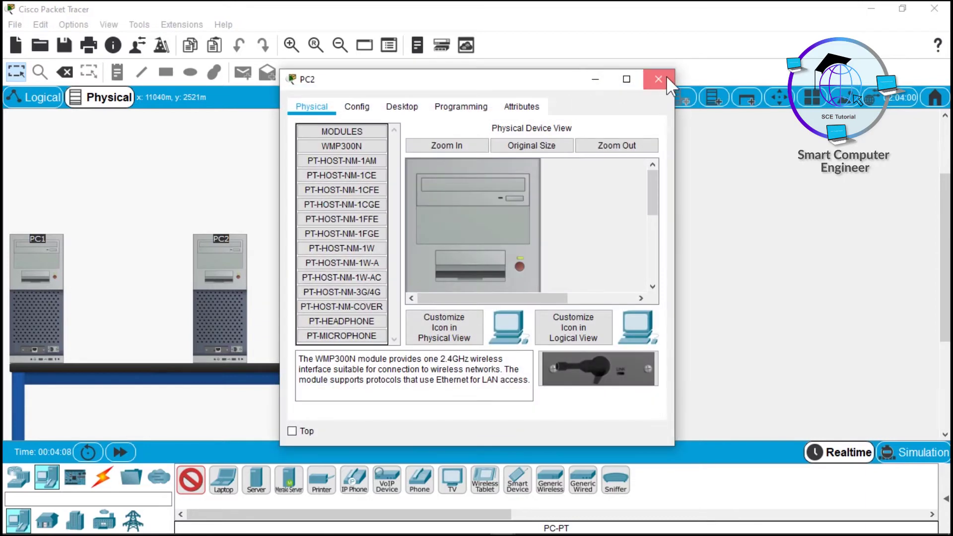
click(657, 79)
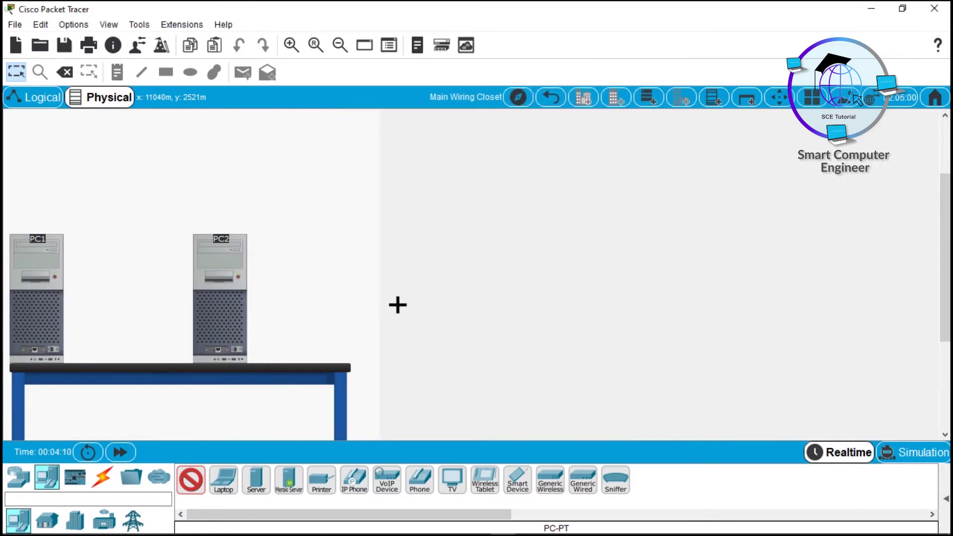
click(465, 332)
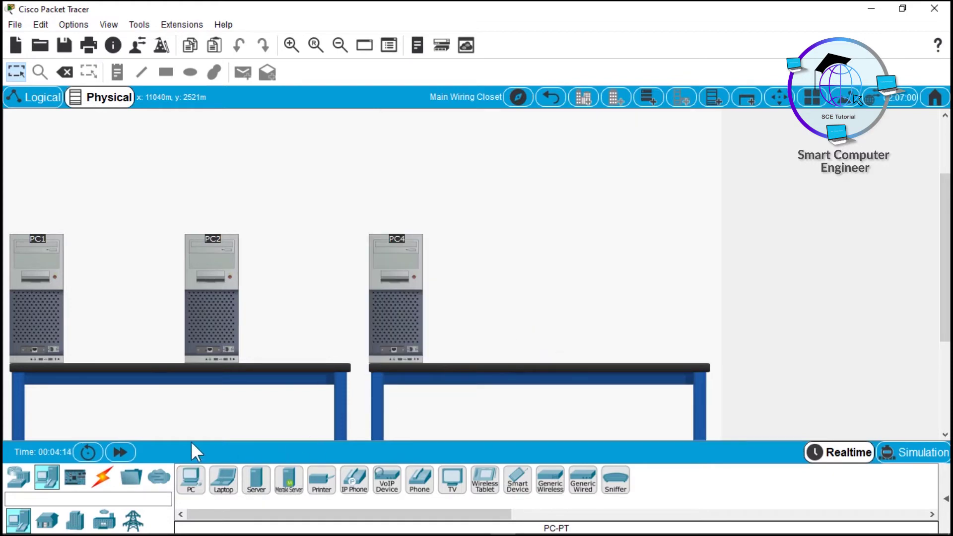
click(191, 480)
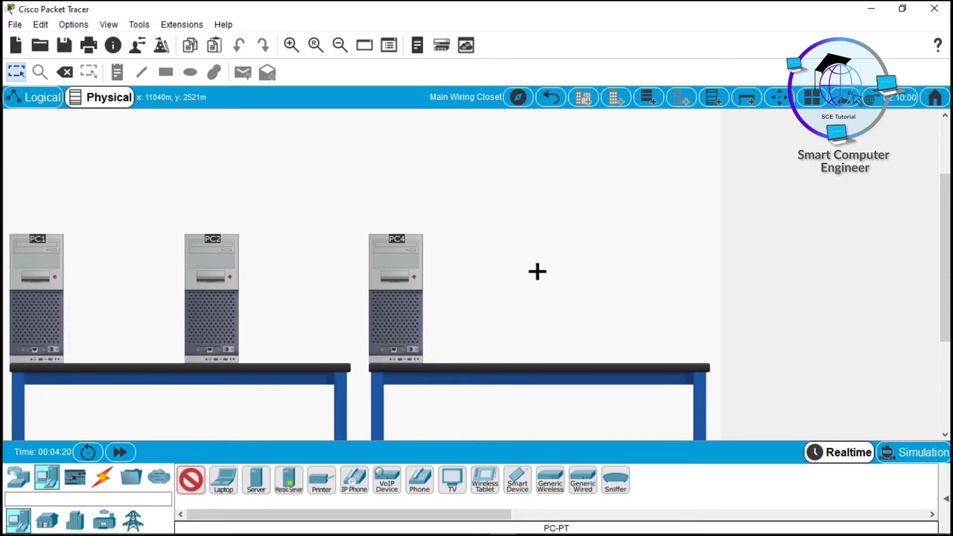
click(537, 271)
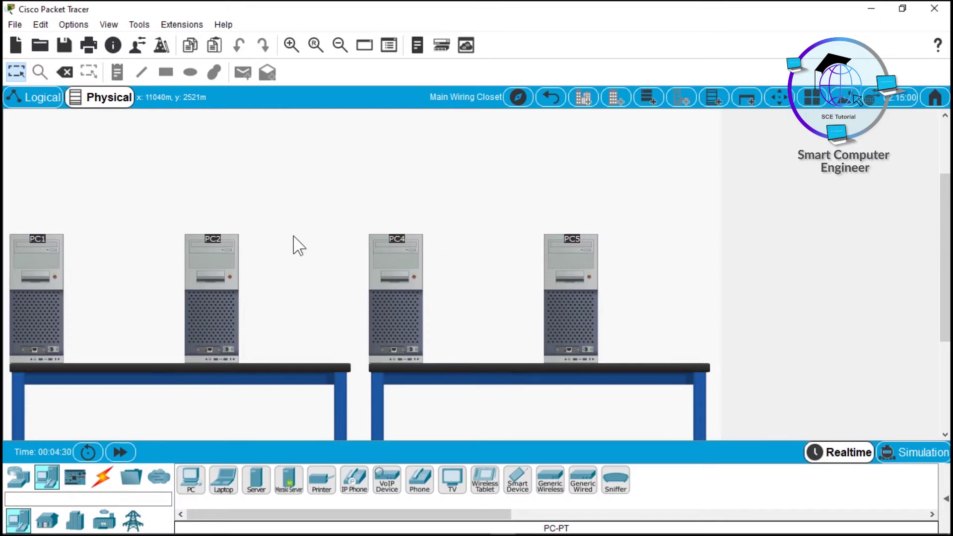
click(42, 105)
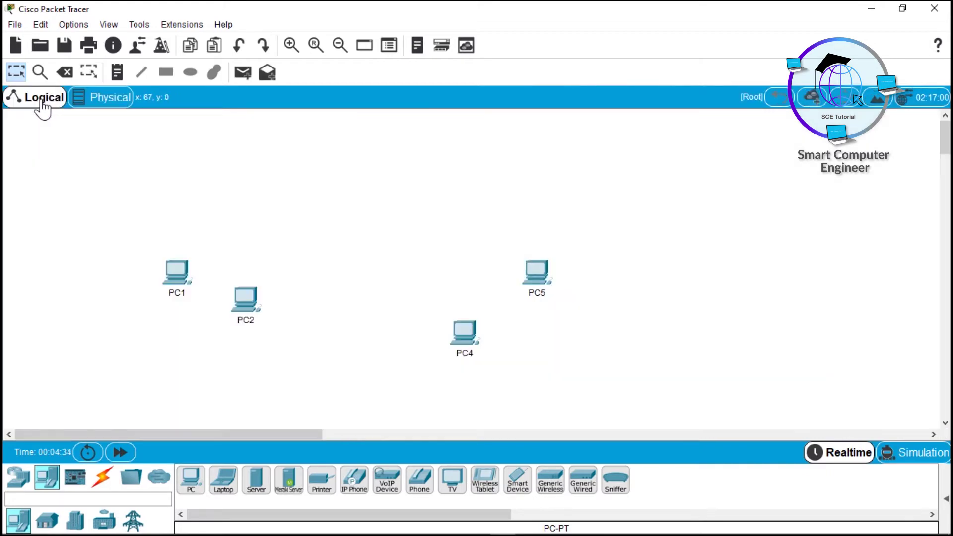
click(103, 99)
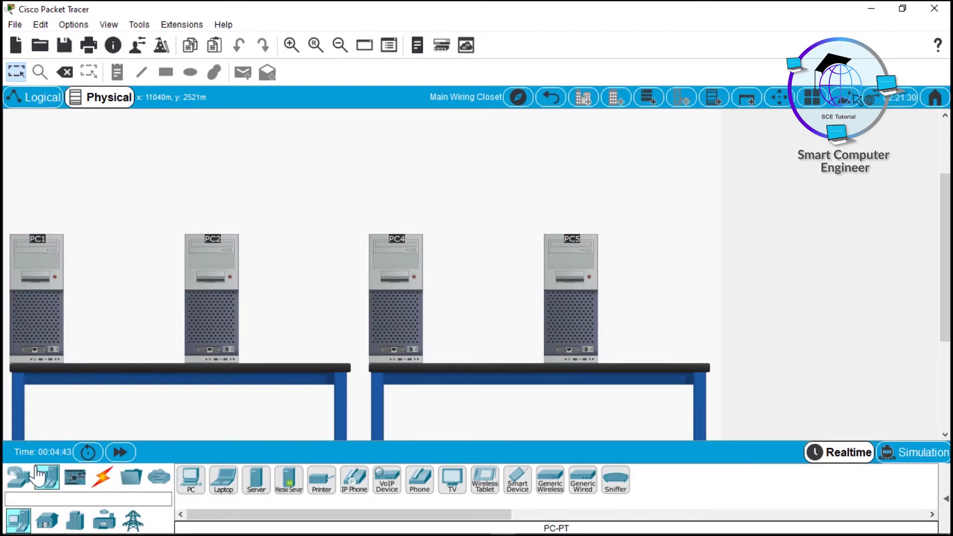
Place a 2960 switch in the rack of the Main Wiring Closet.
click(20, 479)
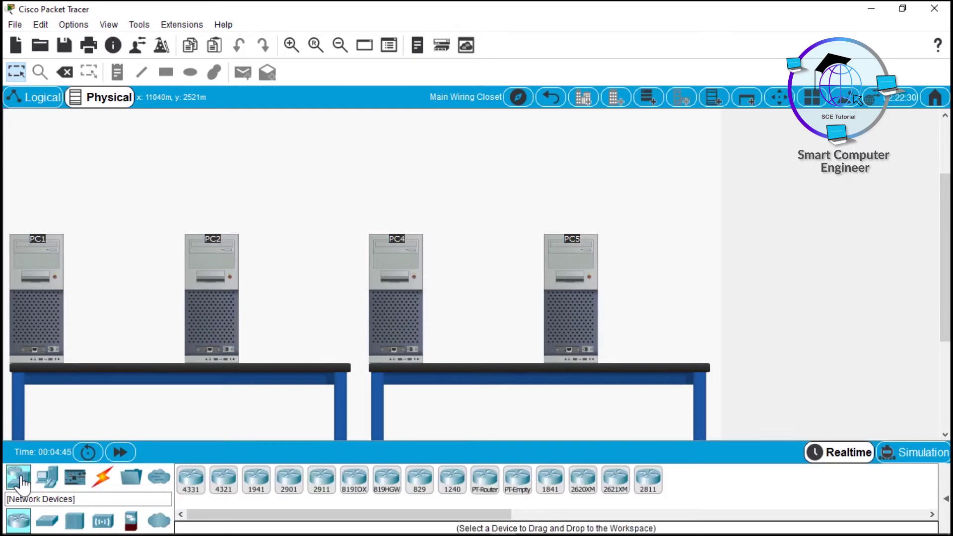
click(49, 521)
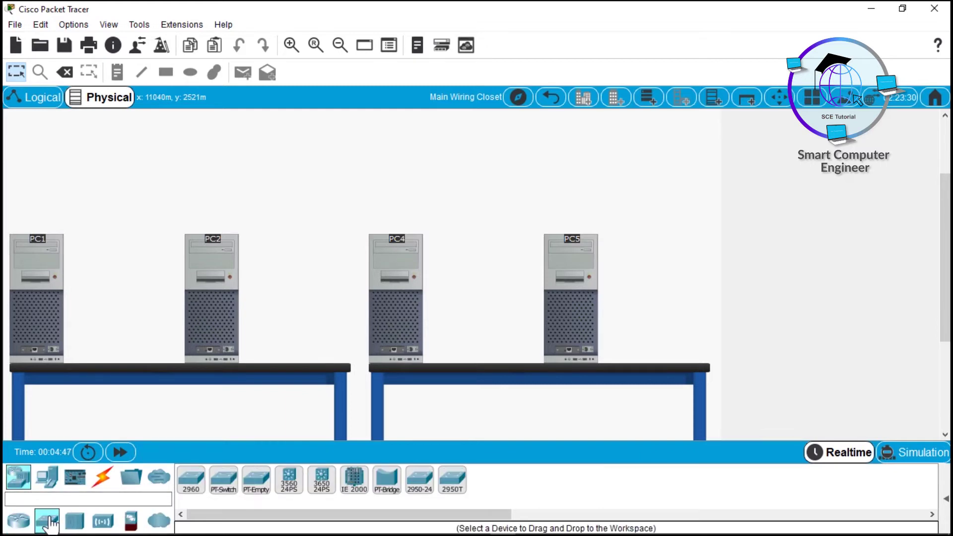
click(193, 481)
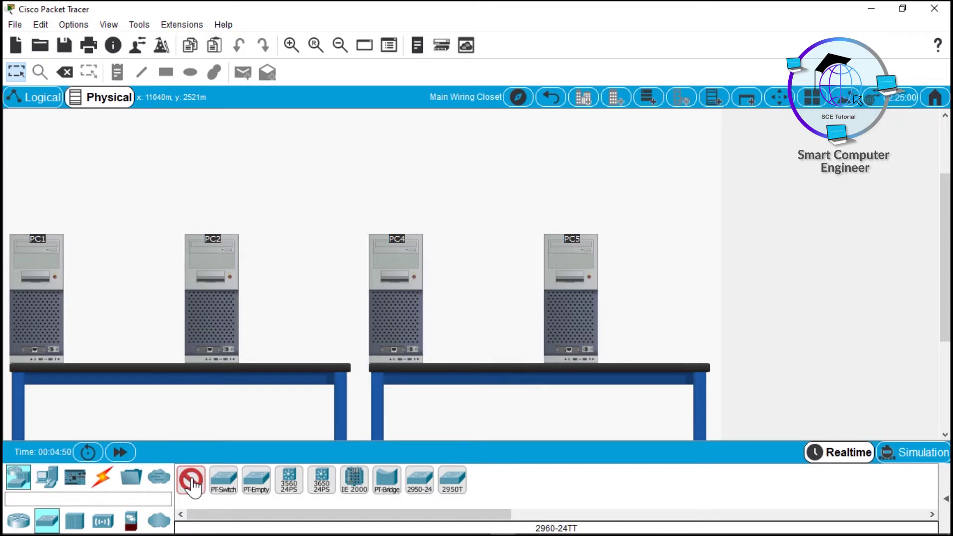
click(781, 156)
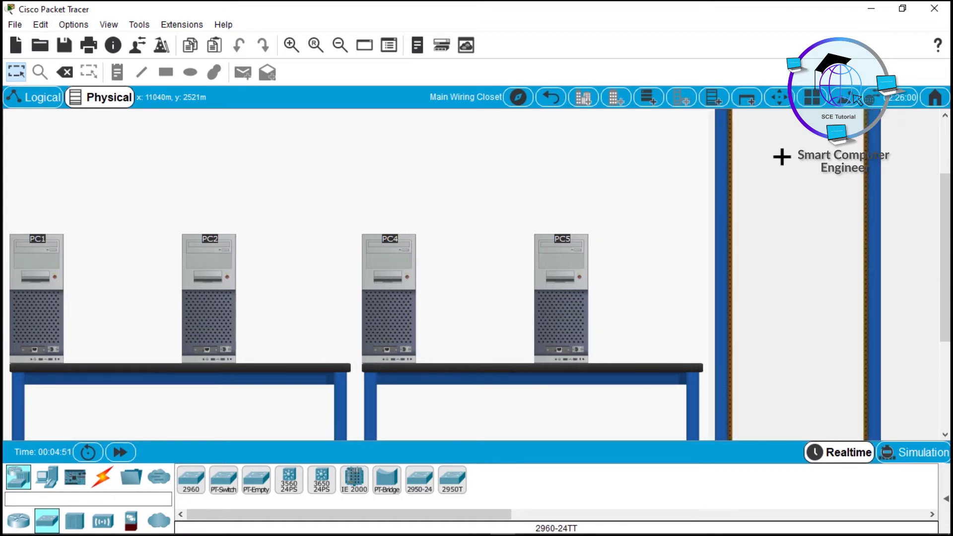
drag(948, 273, 949, 227)
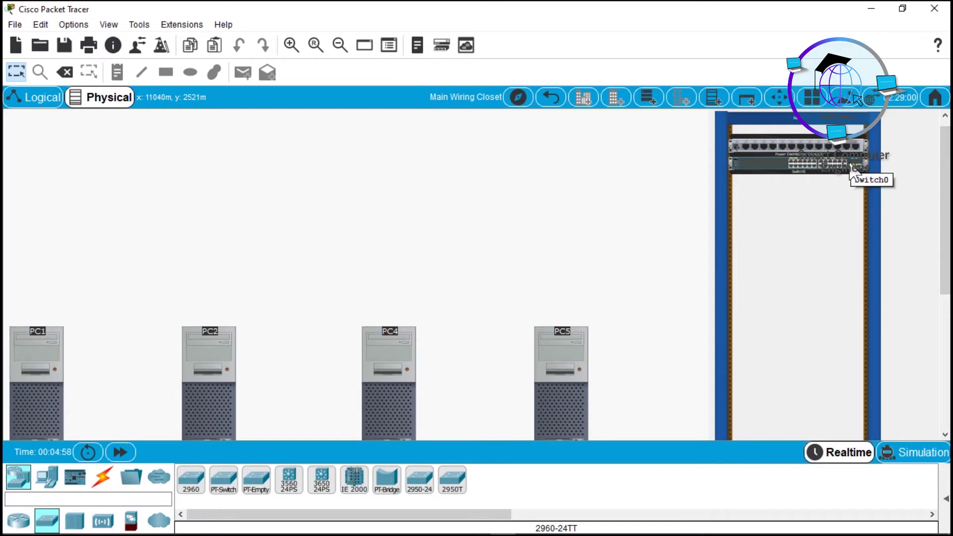
mouse_move(949, 180)
mouse_down()
mouse_move(949, 191)
mouse_move(949, 183)
mouse_up()
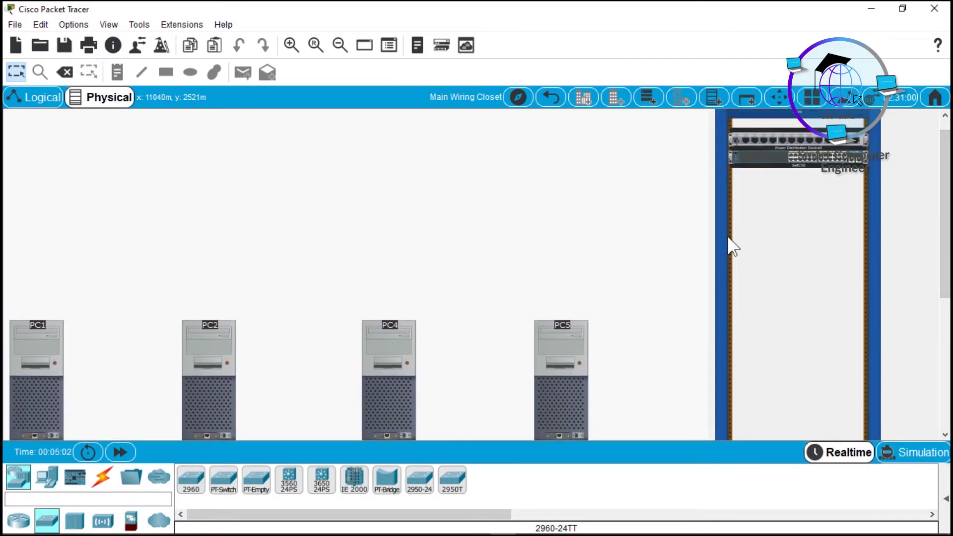
Connect PC5's FastEthernet0 port to the switch's FastEthernet0/1 port with a copper straight-through cable.
click(104, 478)
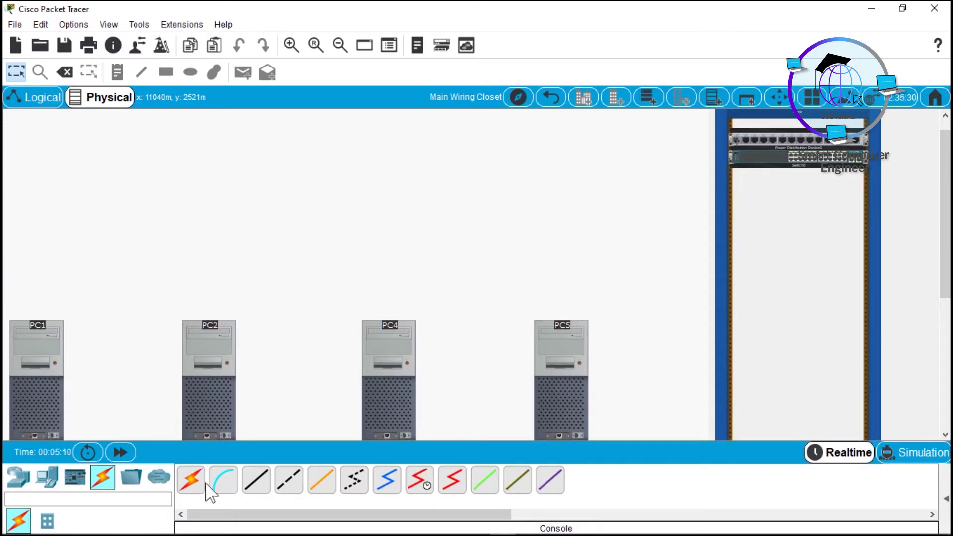
click(256, 484)
click(570, 411)
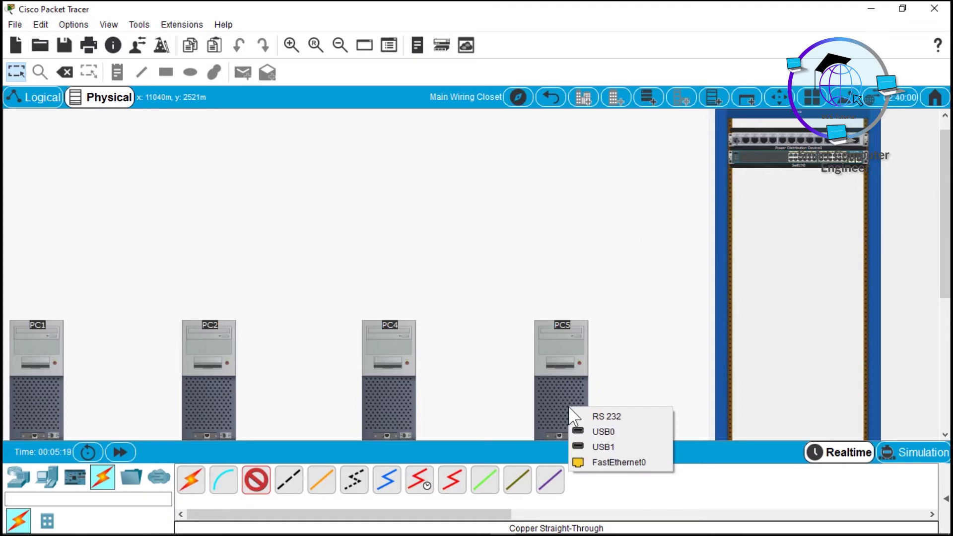
click(623, 464)
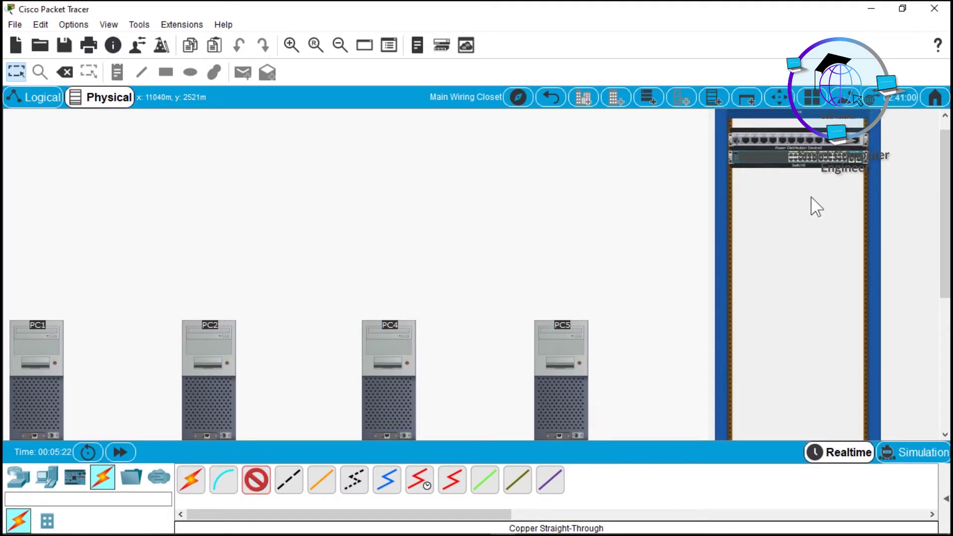
click(849, 167)
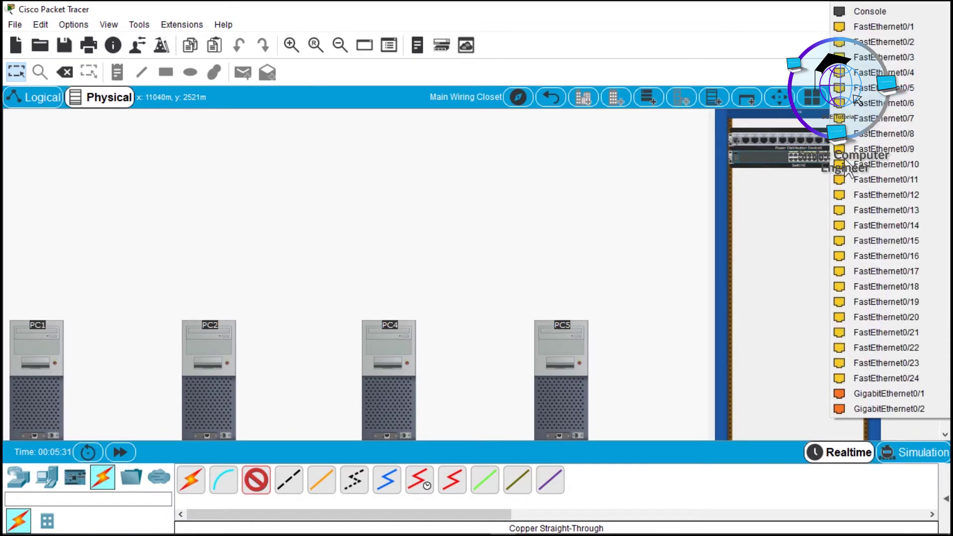
click(900, 28)
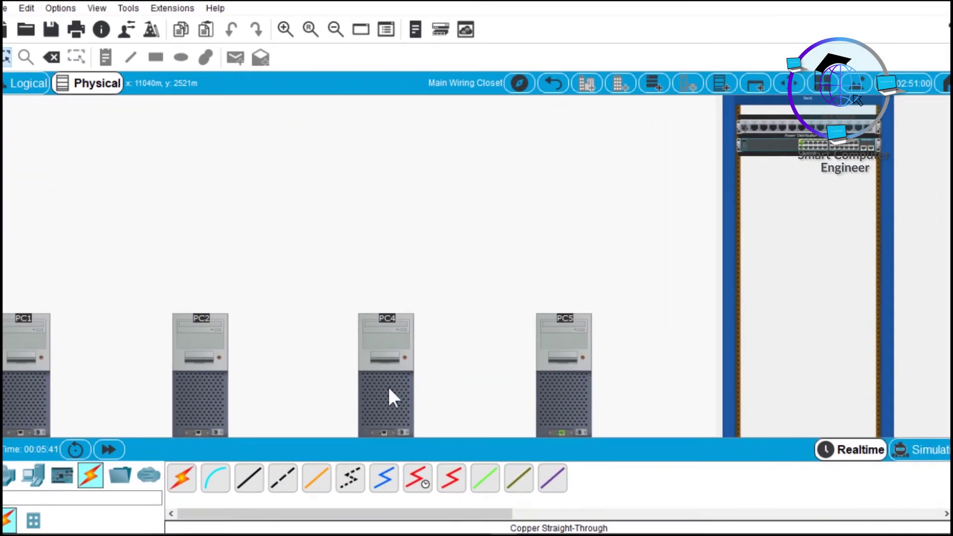
Connect PC4's FastEthernet0 port to the switch's FastEthernet0/2 port with a copper straight-through cable.
ctrl+click(248, 482)
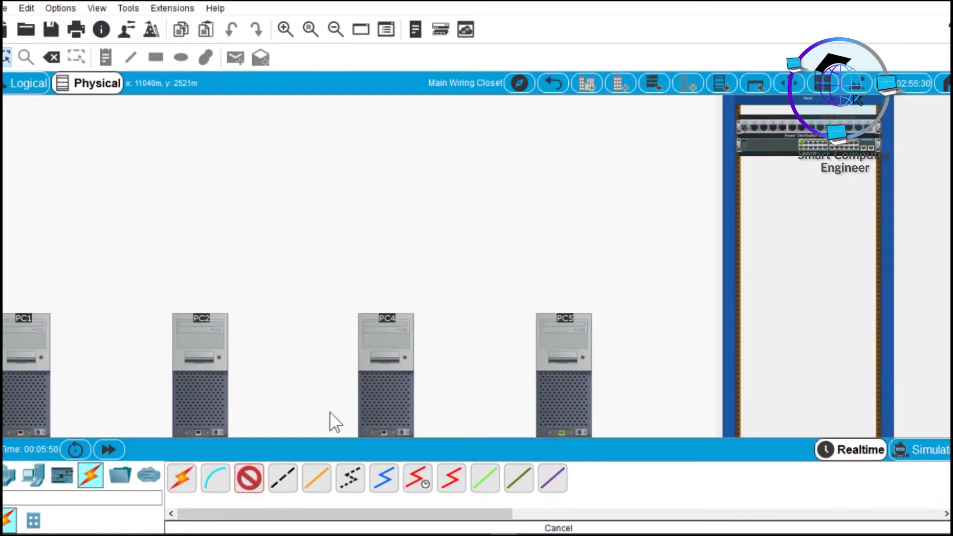
click(396, 363)
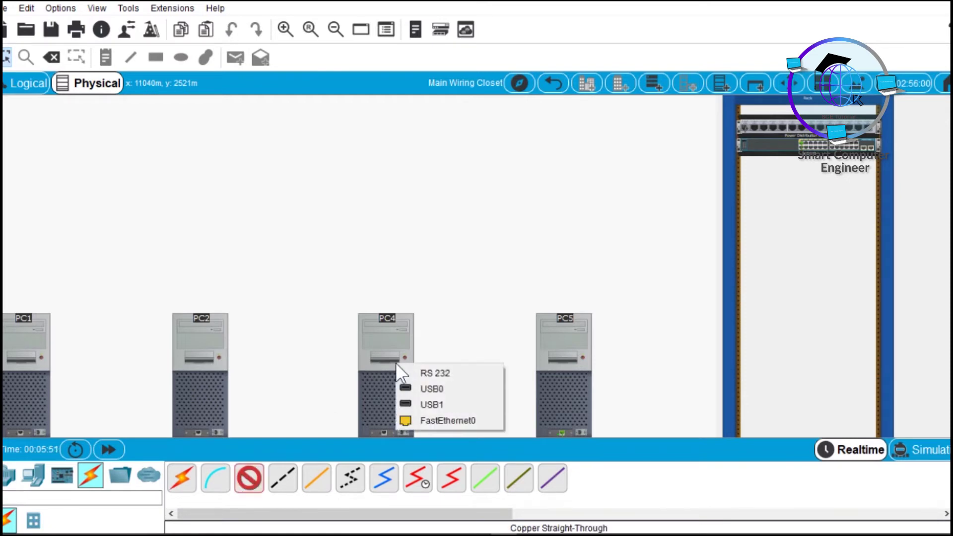
click(428, 421)
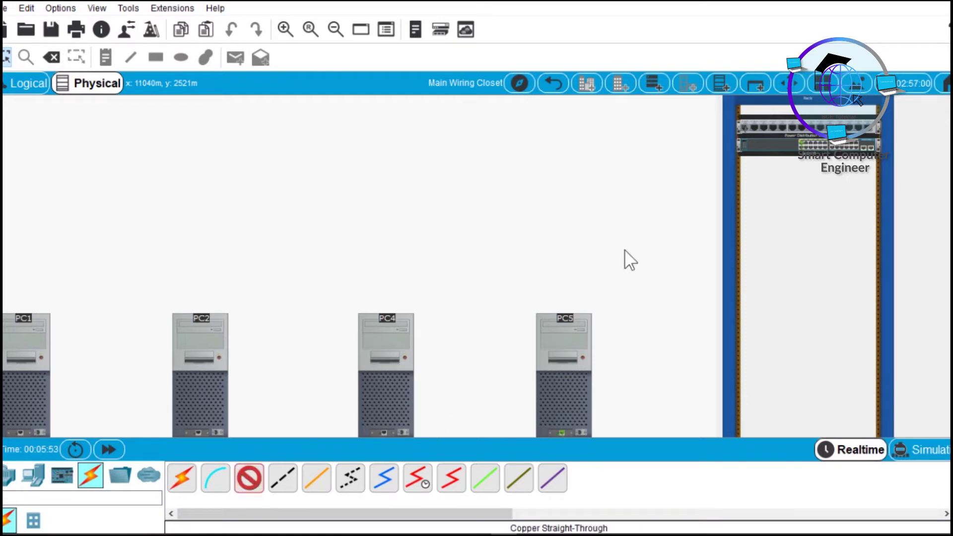
click(804, 145)
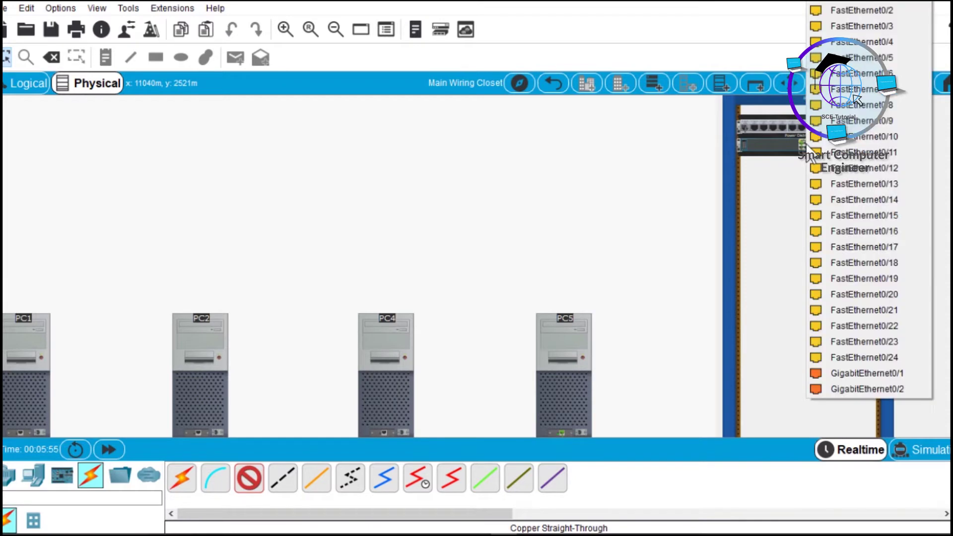
click(863, 26)
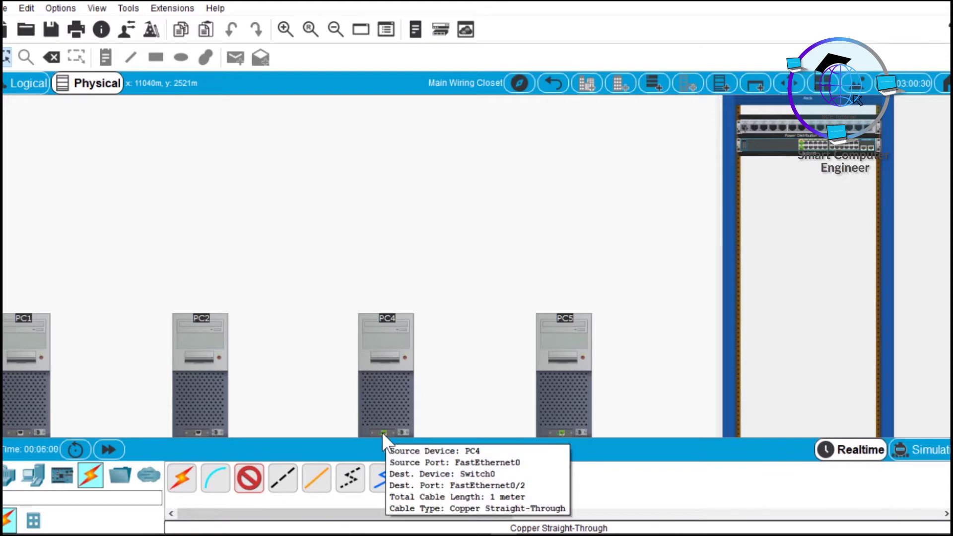
Connect PC2's FastEthernet0 port to the switch's FastEthernet0/24 port with a copper straight-through cable.
click(200, 398)
click(246, 456)
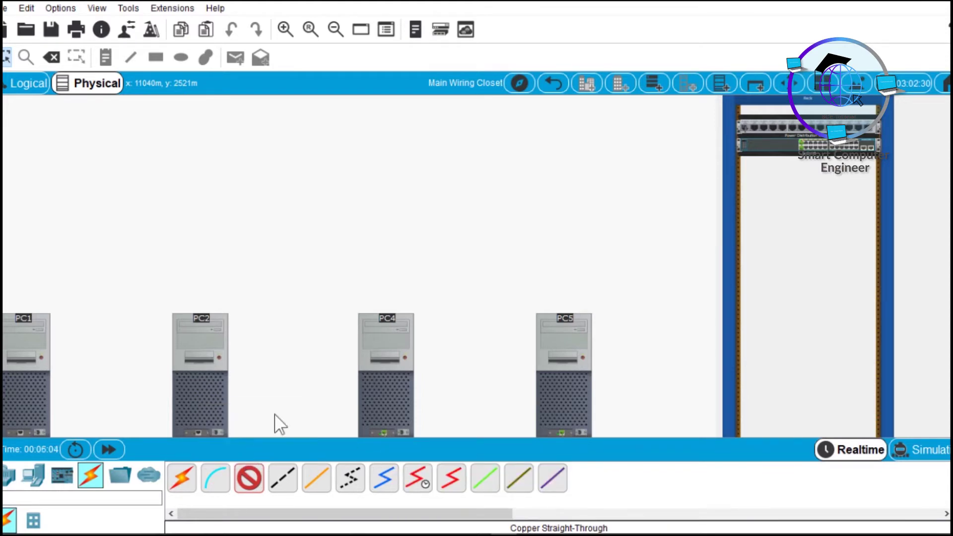
click(813, 149)
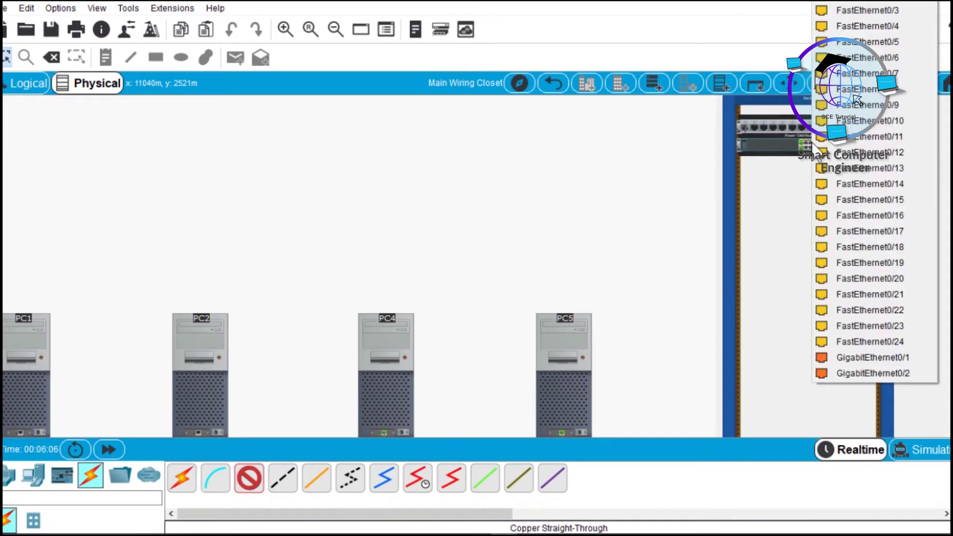
click(871, 342)
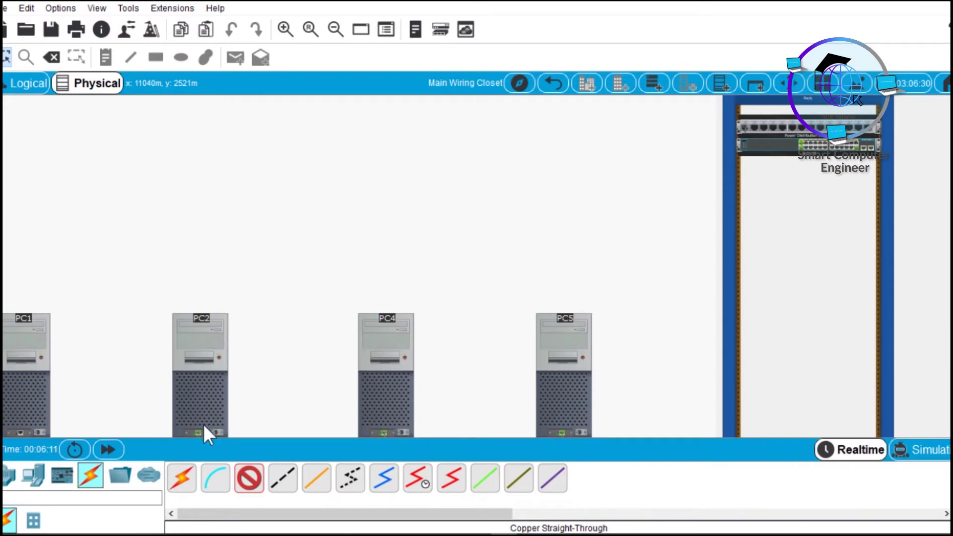
Connect PC1's FastEthernet0 port to the switch's FastEthernet0/13 port with a copper straight-through cable and leave cabling mode.
click(7, 393)
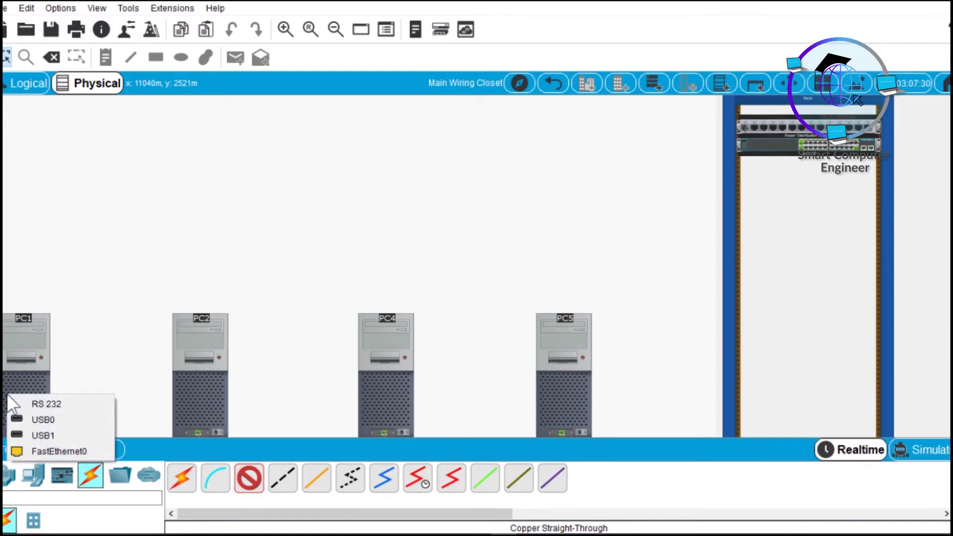
click(56, 451)
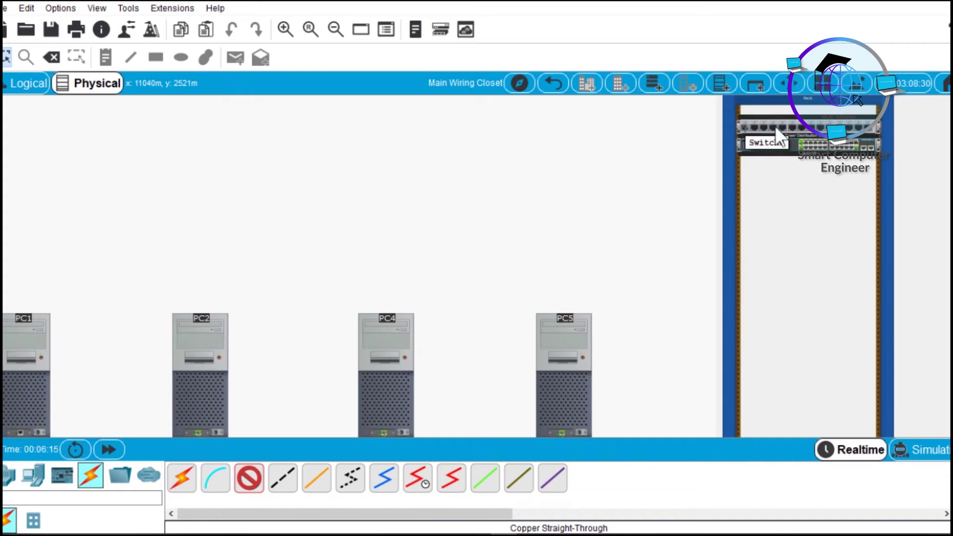
click(840, 144)
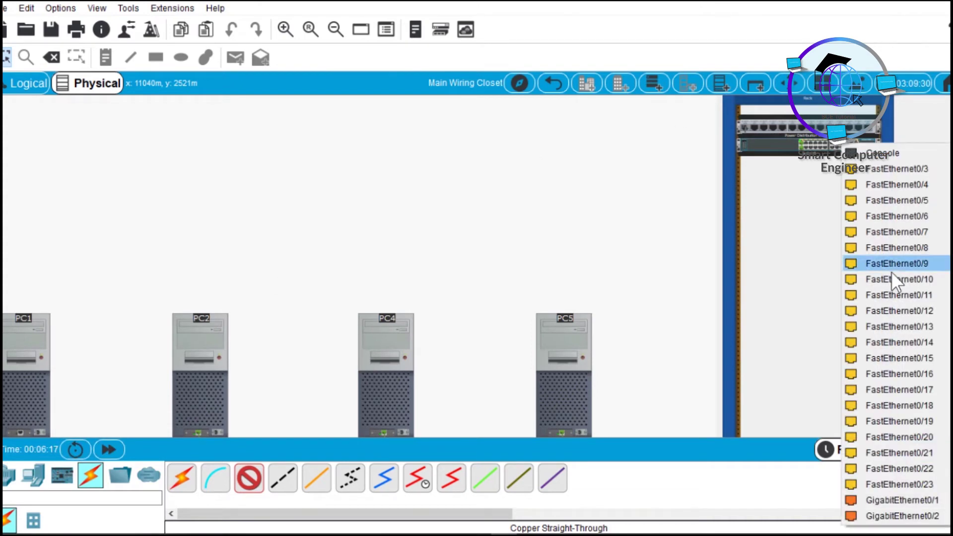
click(908, 321)
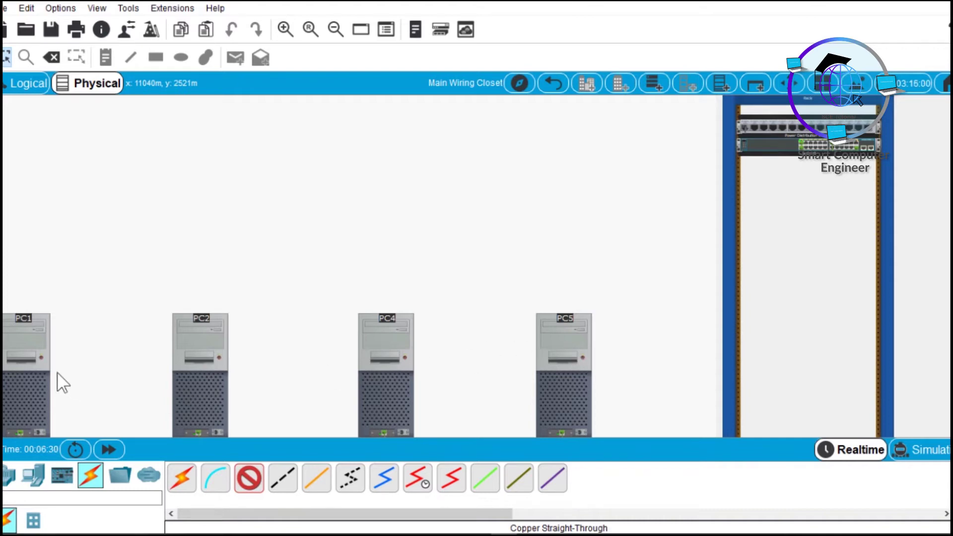
click(20, 383)
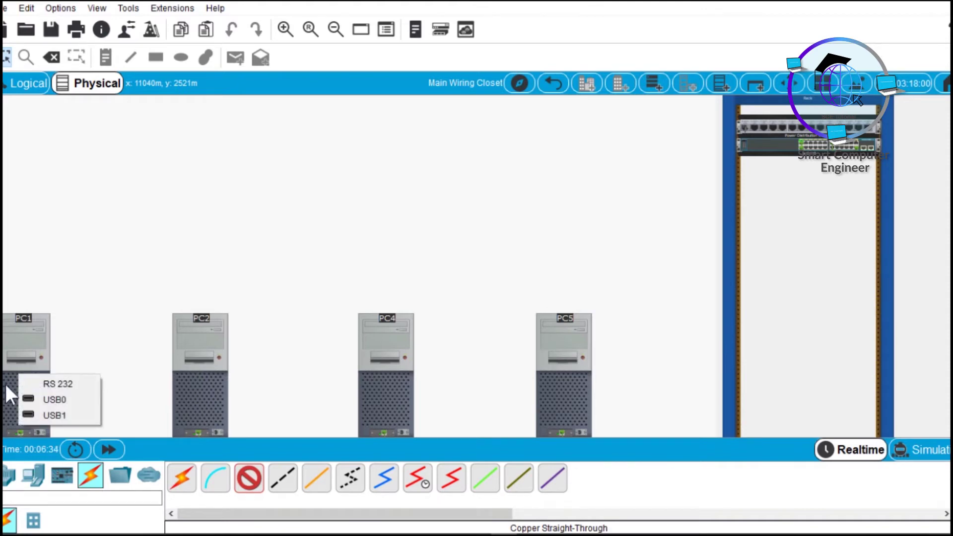
click(227, 474)
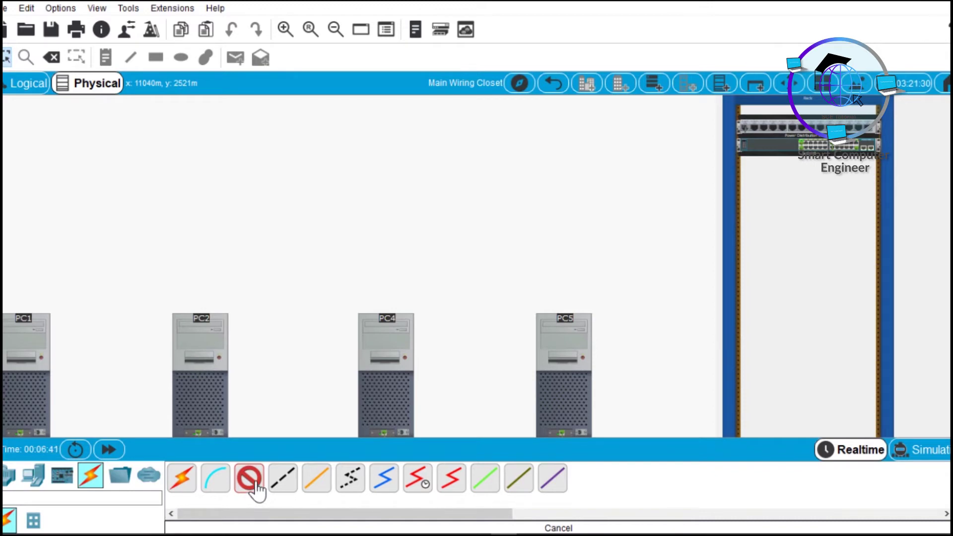
key(Escape)
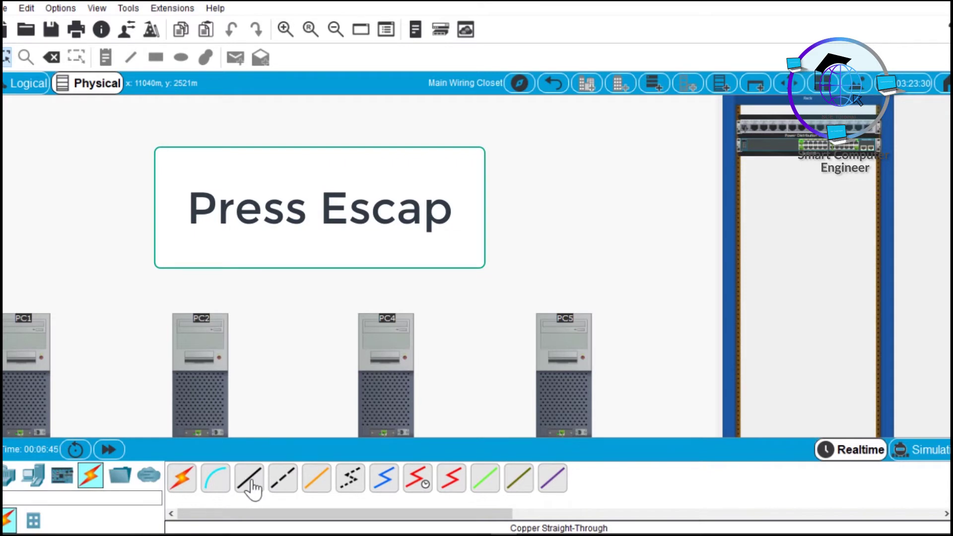
Open PC1's physical device view and try to remove its PT-HOST-NM-1CFE network module.
click(27, 381)
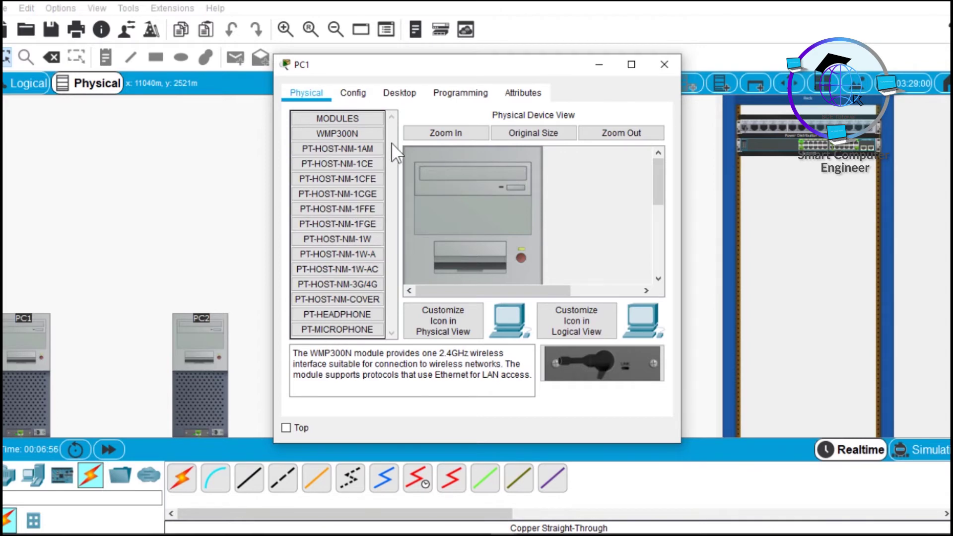
drag(665, 177, 667, 250)
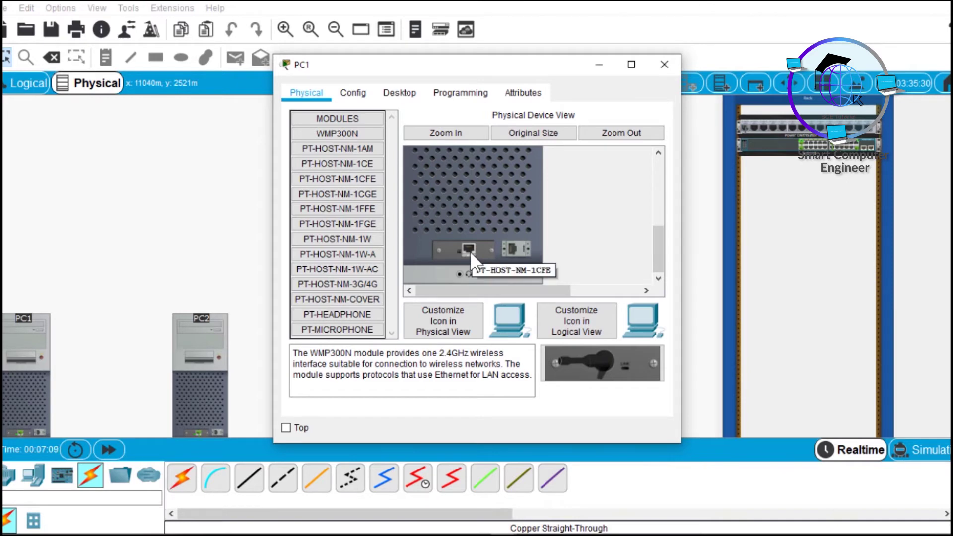
drag(469, 251, 580, 362)
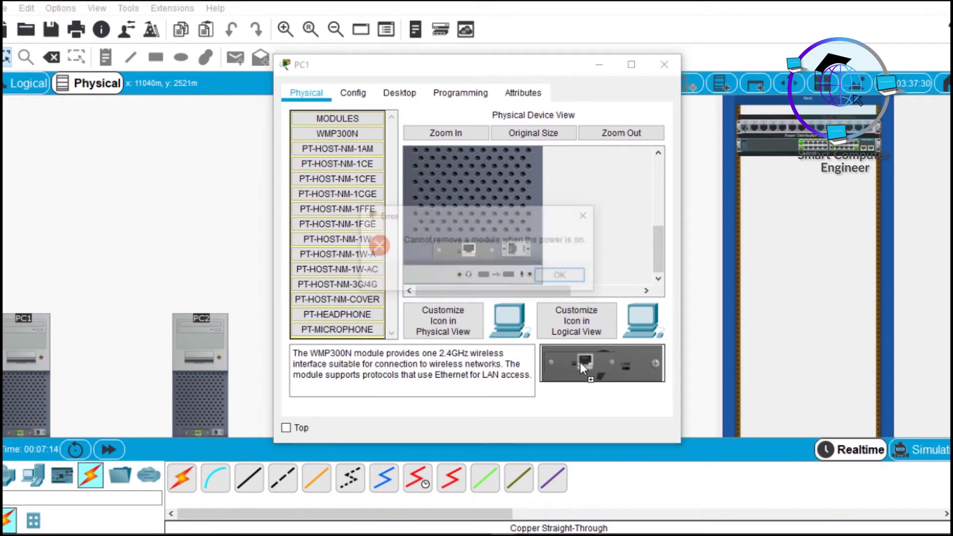
click(555, 275)
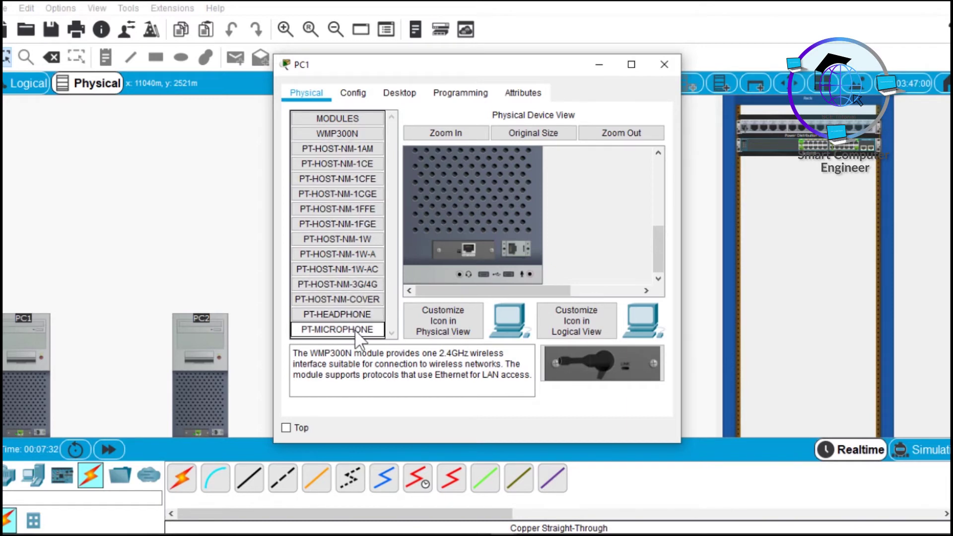
drag(659, 235, 659, 157)
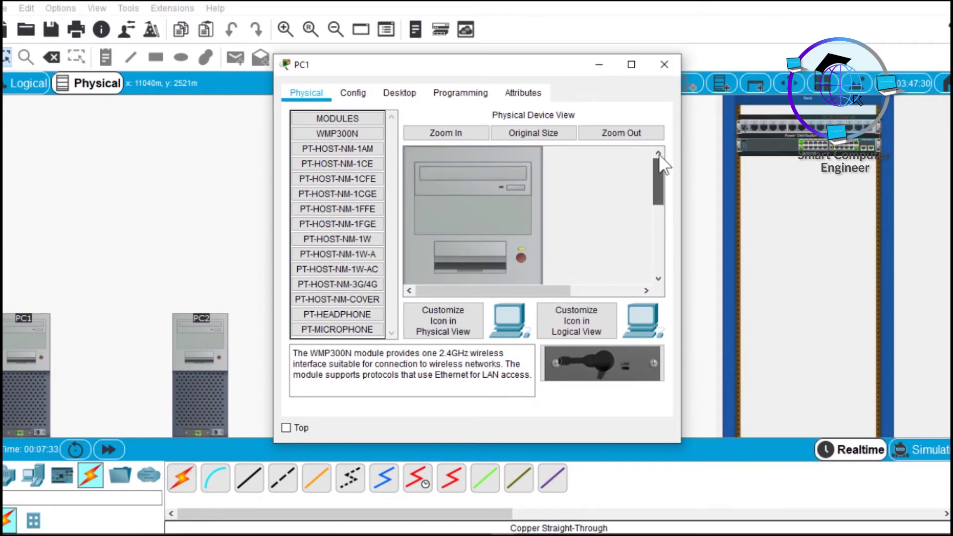
Review PC1's global settings, including display name, gateway and DNS options, and its FastEthernet0 and Bluetooth interface settings.
click(351, 94)
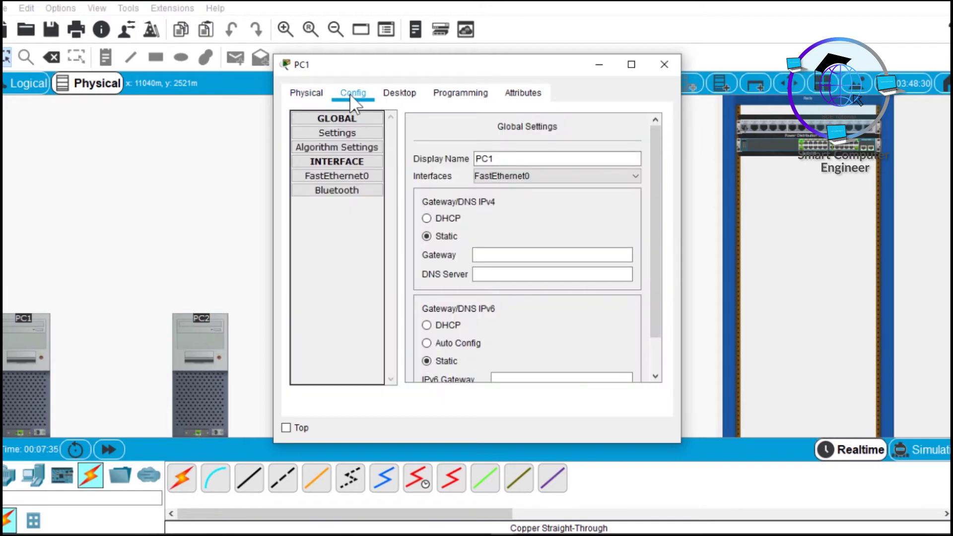
double_click(484, 159)
click(574, 172)
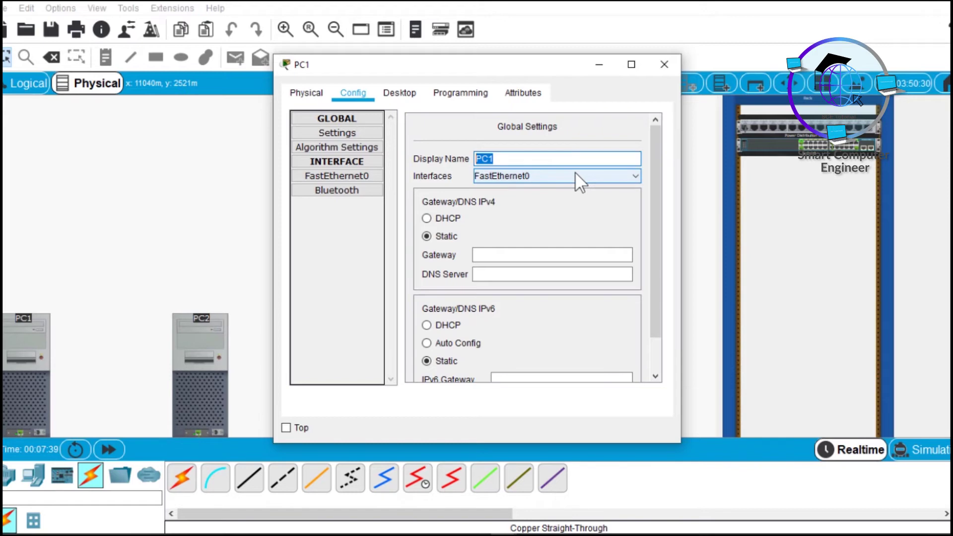
click(561, 189)
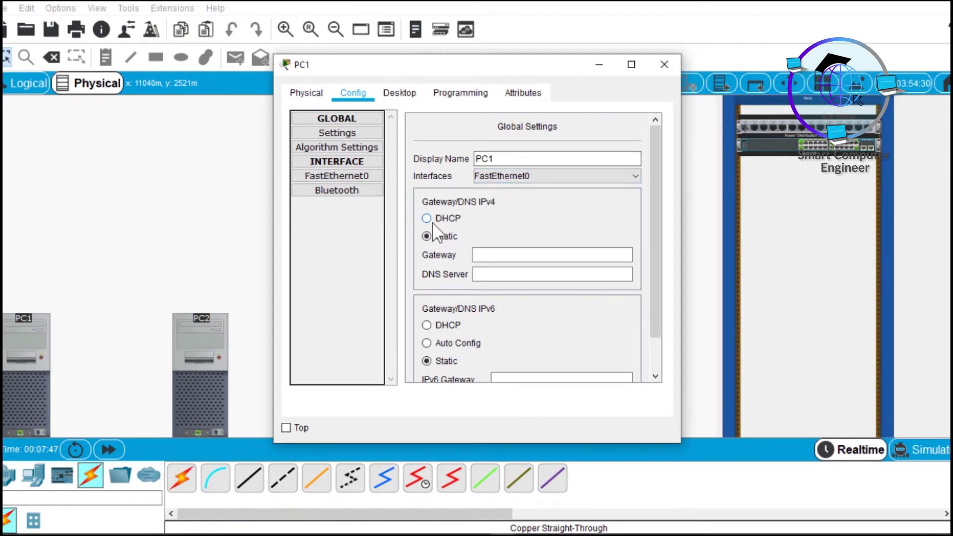
click(485, 249)
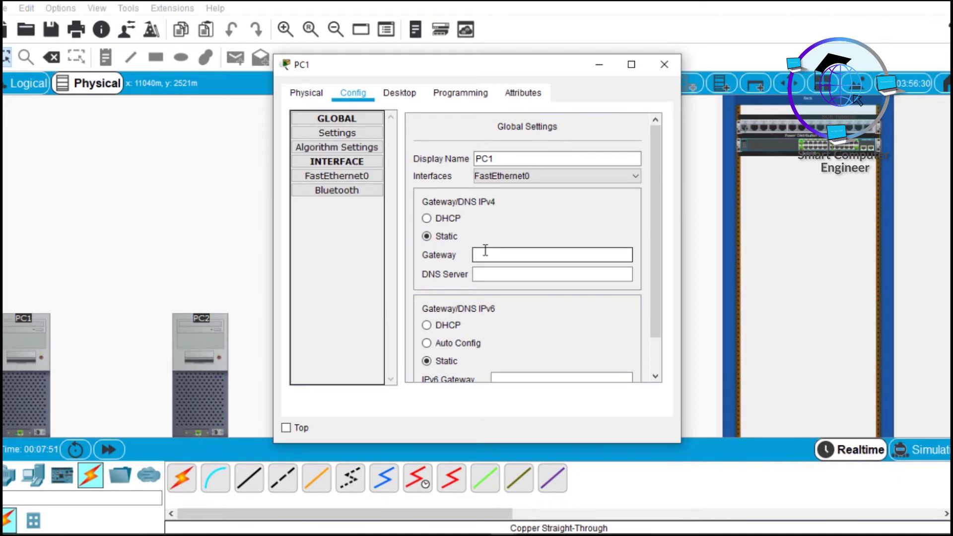
drag(656, 238, 663, 287)
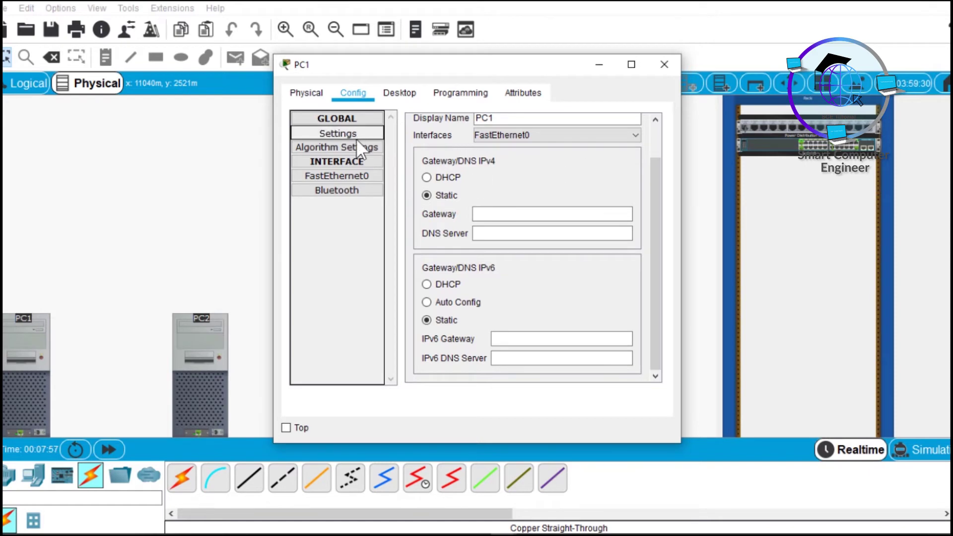
click(350, 174)
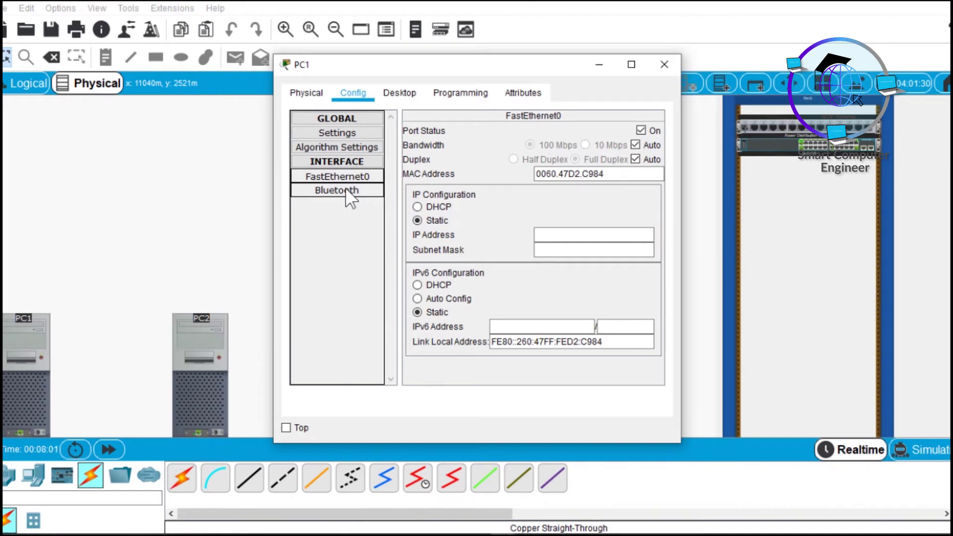
click(345, 190)
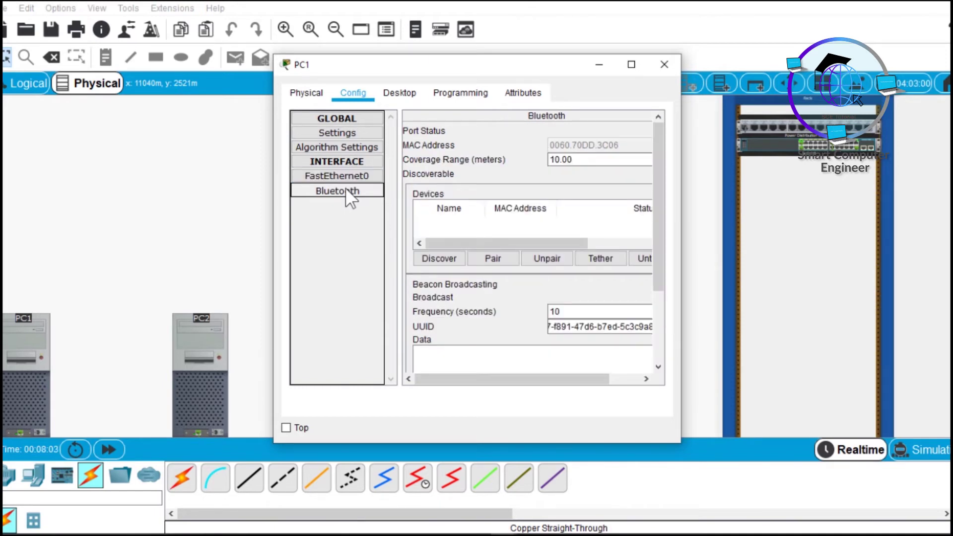
Give PC1 the static IP address 10.0.0.1 and subnet mask 255.0.0.0.
click(395, 93)
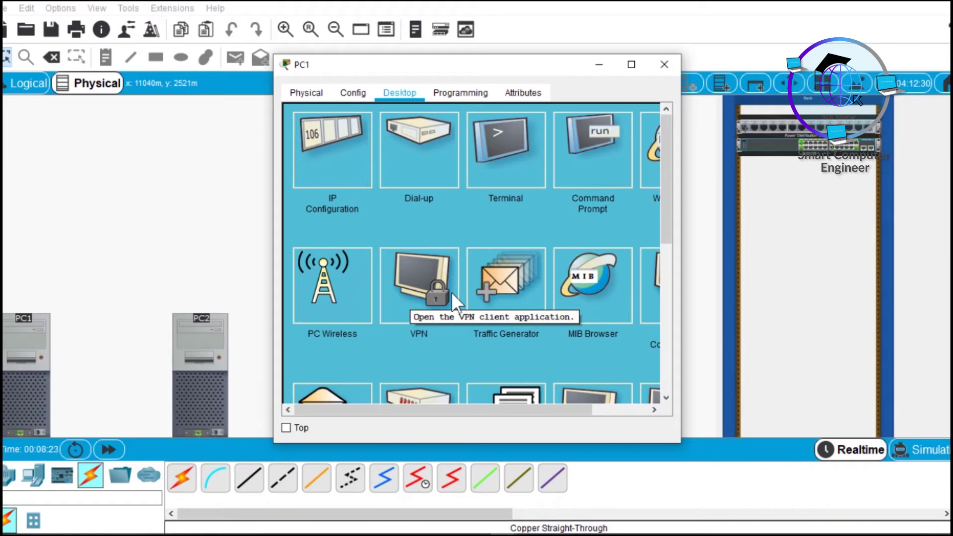
click(335, 139)
click(403, 176)
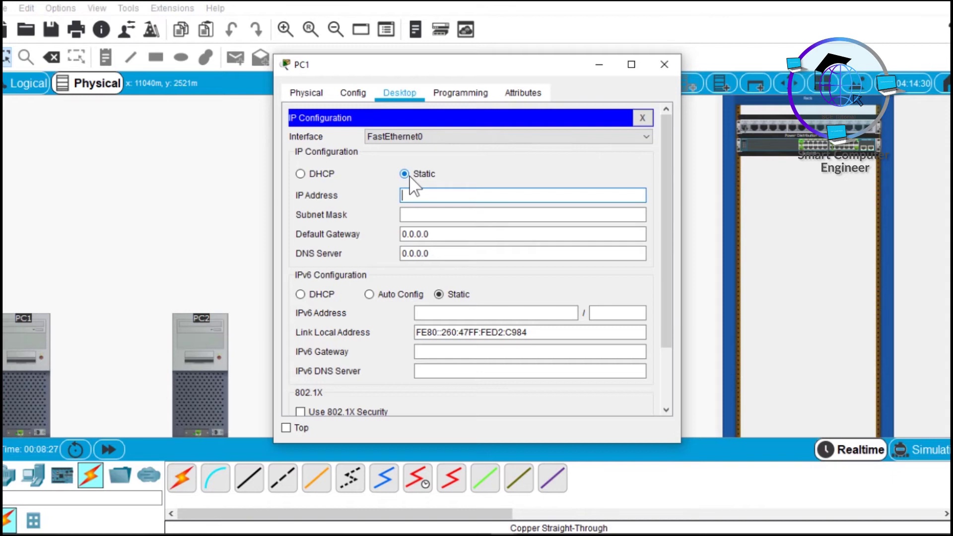
text(10.0.0.1)
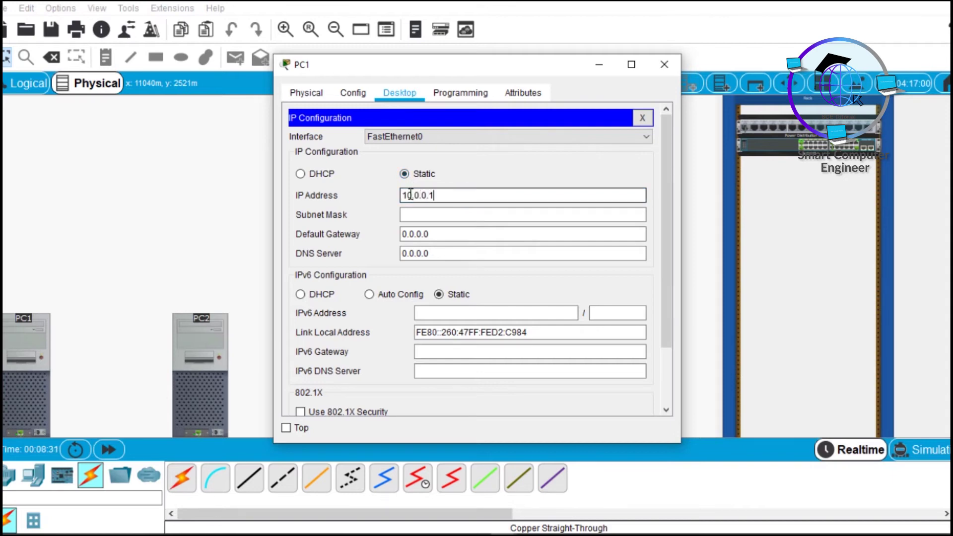
key(Tab)
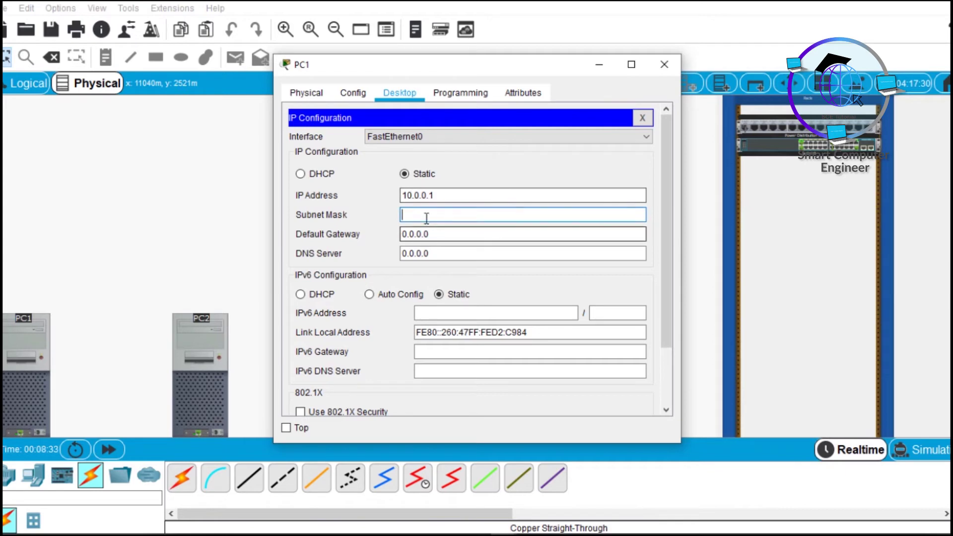
text(255.0.0.0)
Copy PC1's IP address and close its configuration, leaving the default gateway and DNS server unset.
click(437, 195)
double_click(416, 196)
right_click(416, 196)
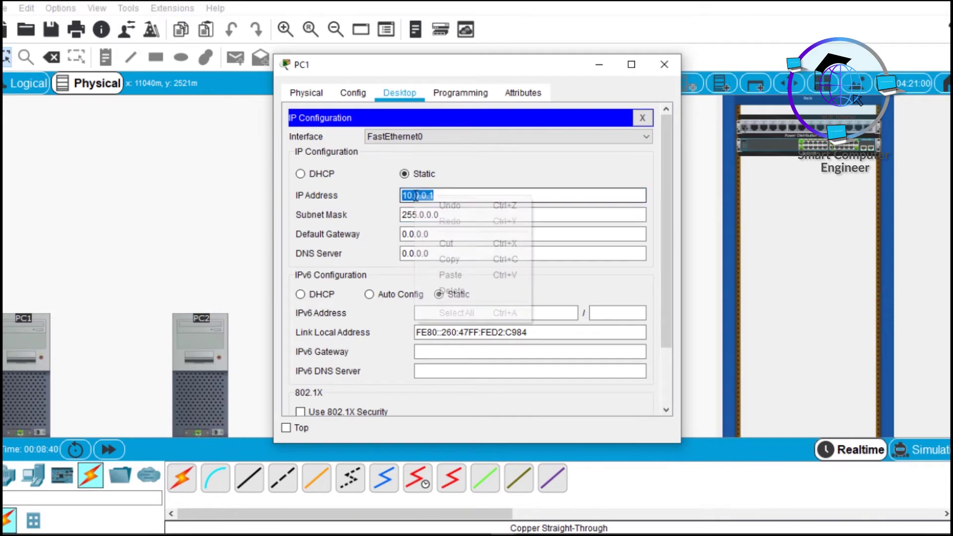
click(451, 259)
click(403, 235)
double_click(403, 235)
click(412, 253)
double_click(412, 253)
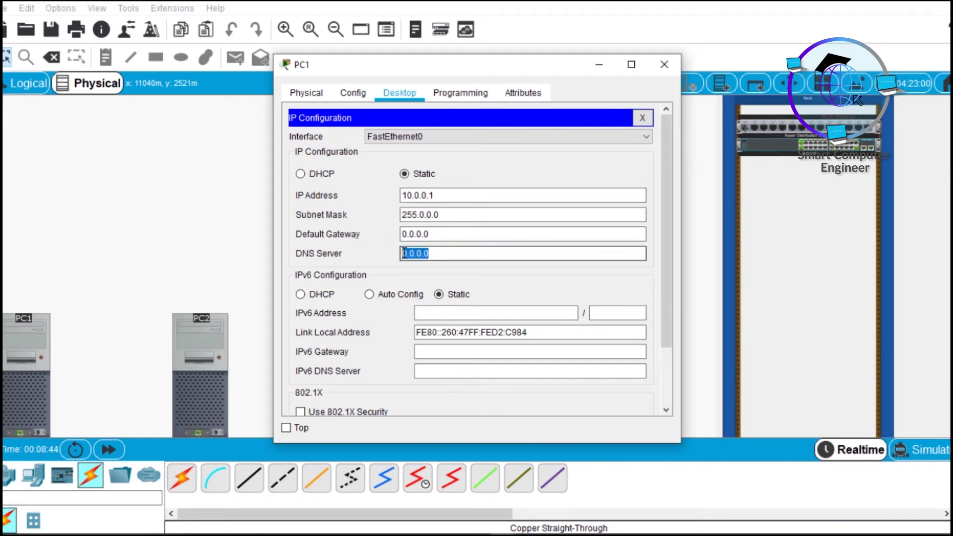
click(664, 65)
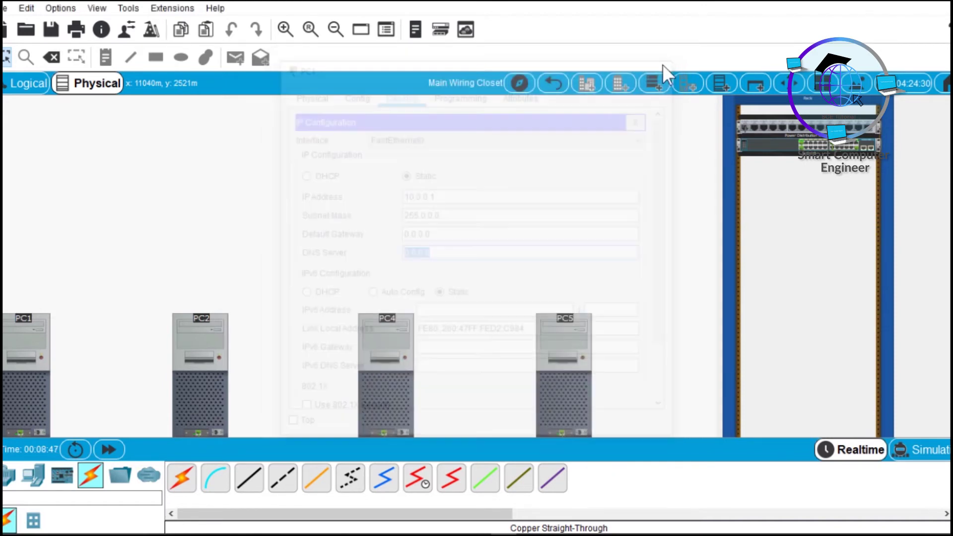
Give PC2 the static IP address 10.0.0.2 with the default subnet mask and close its configuration.
click(206, 351)
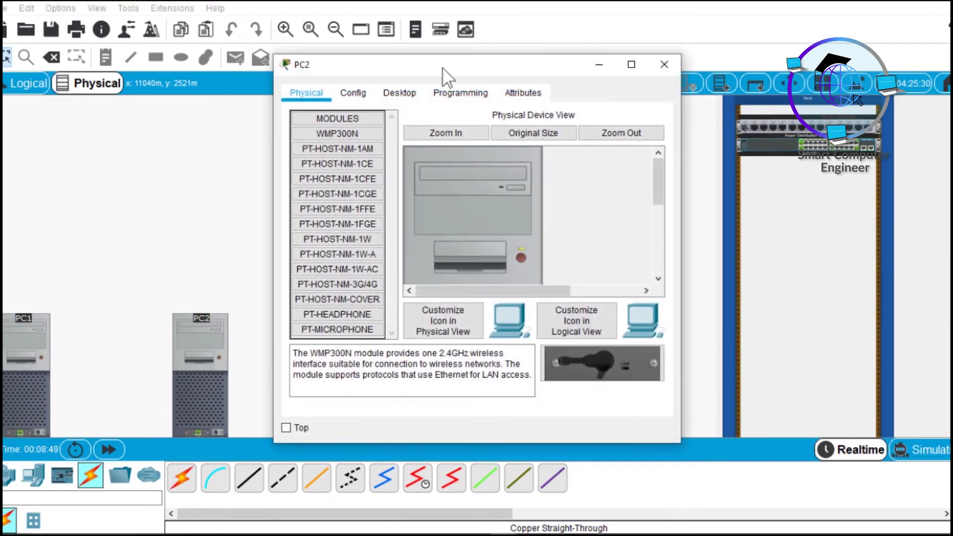
click(398, 97)
click(340, 148)
click(434, 192)
text(10.0.0.)
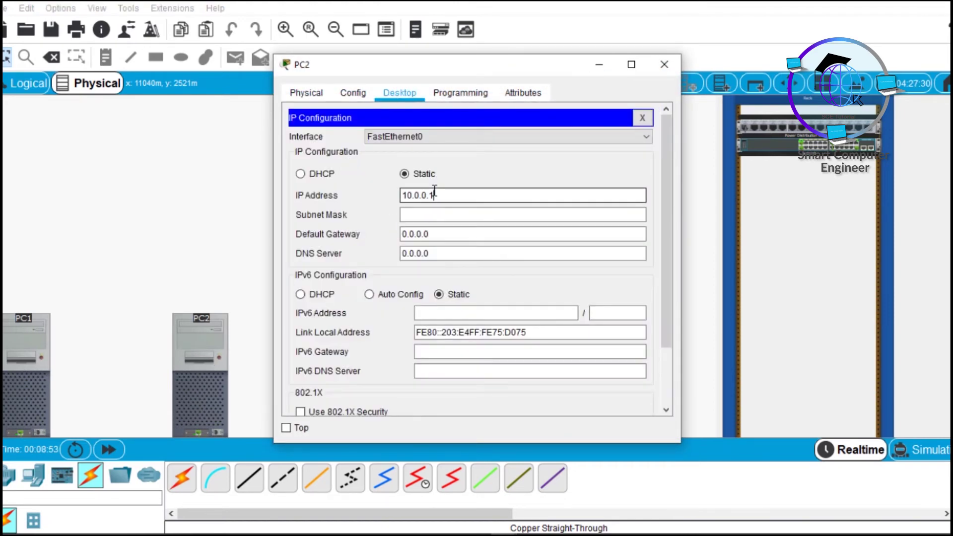
text(2)
key(Tab)
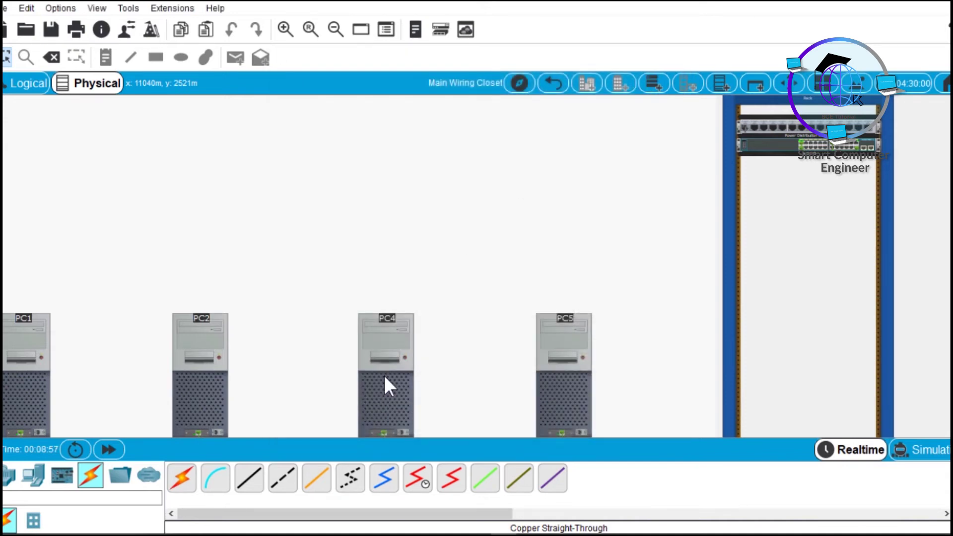
Give PC4 a static IP address in the 10.0.0.x range with the default subnet mask and close its configuration.
click(383, 373)
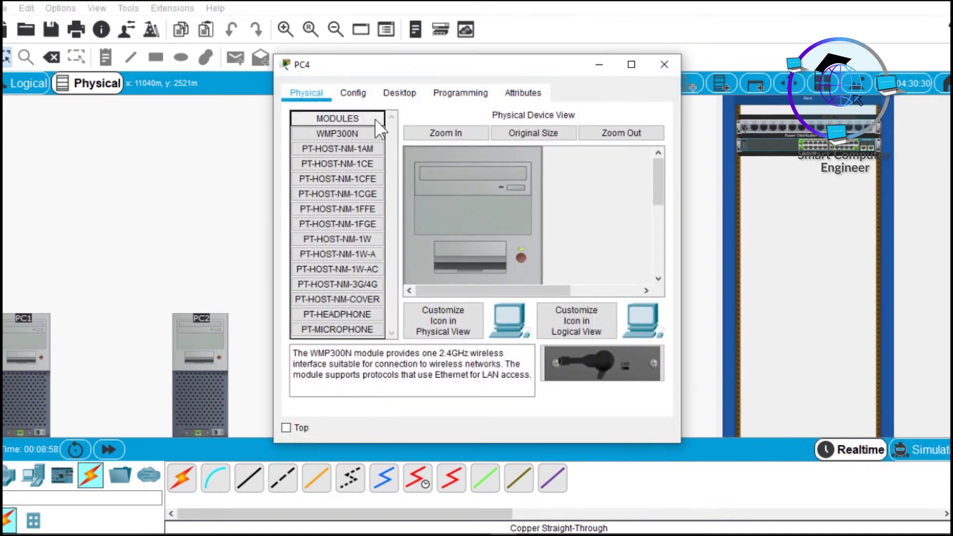
click(398, 97)
click(346, 158)
click(420, 192)
text(10.0.0.)
scroll(422, 193, down, 2)
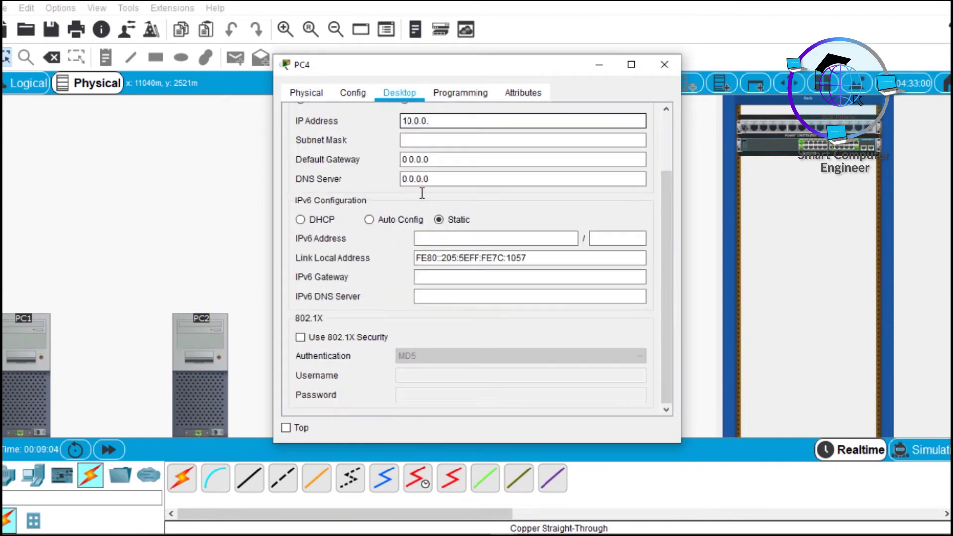
text(1)
key(Tab)
key(Tab)
click(664, 65)
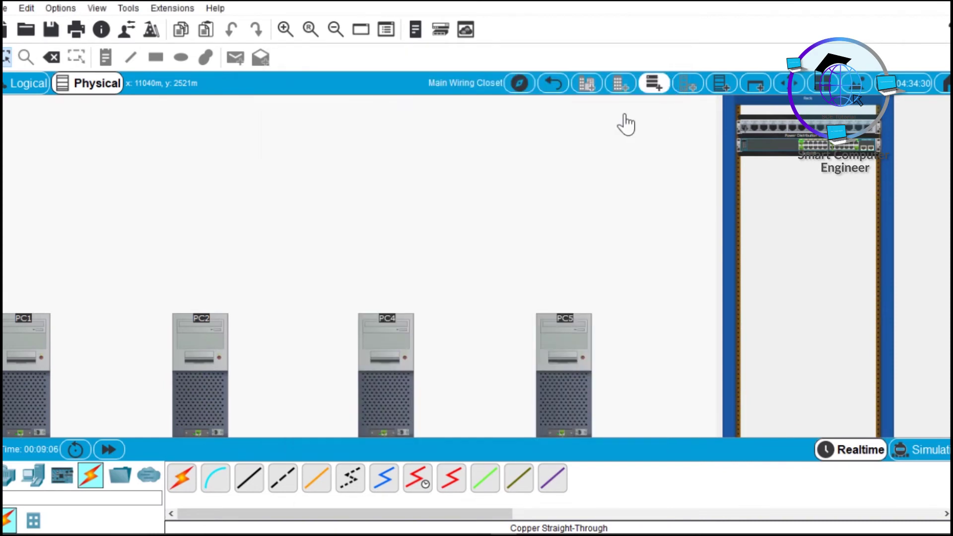
Give PC5 the static IP address 10.0.0.4 with the default subnet mask 255.0.0.0 and close its configuration.
click(568, 358)
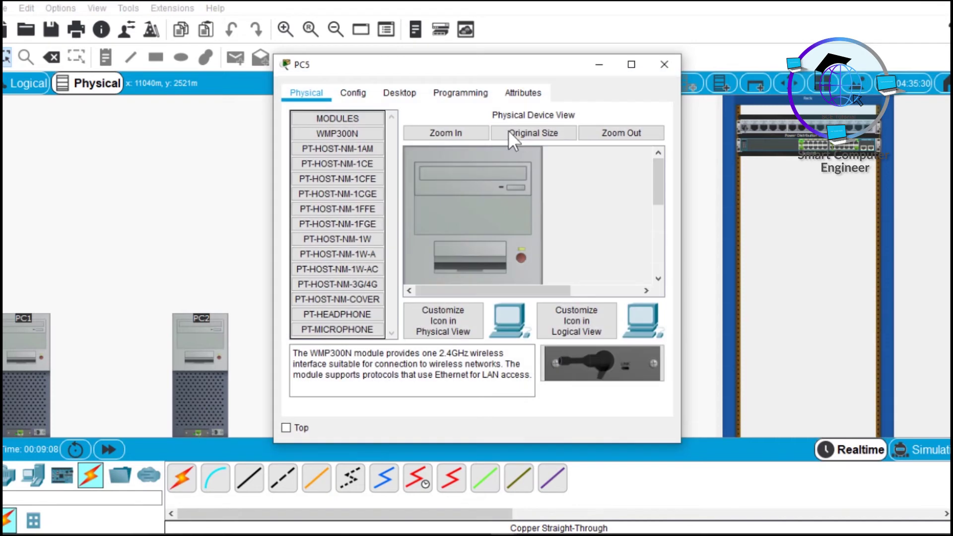
click(415, 98)
click(341, 147)
click(458, 198)
text(10.0.0.1)
key(BackSpace)
text(4)
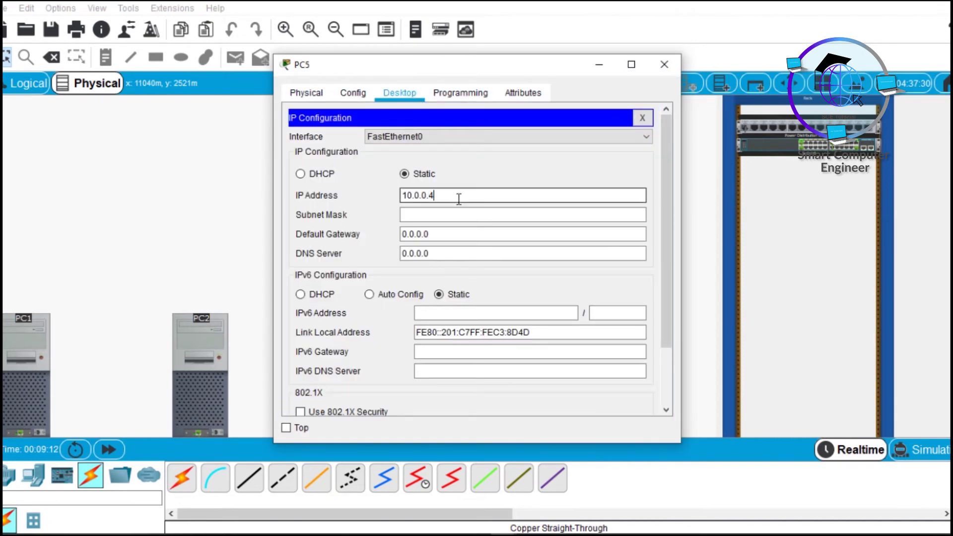
key(Tab)
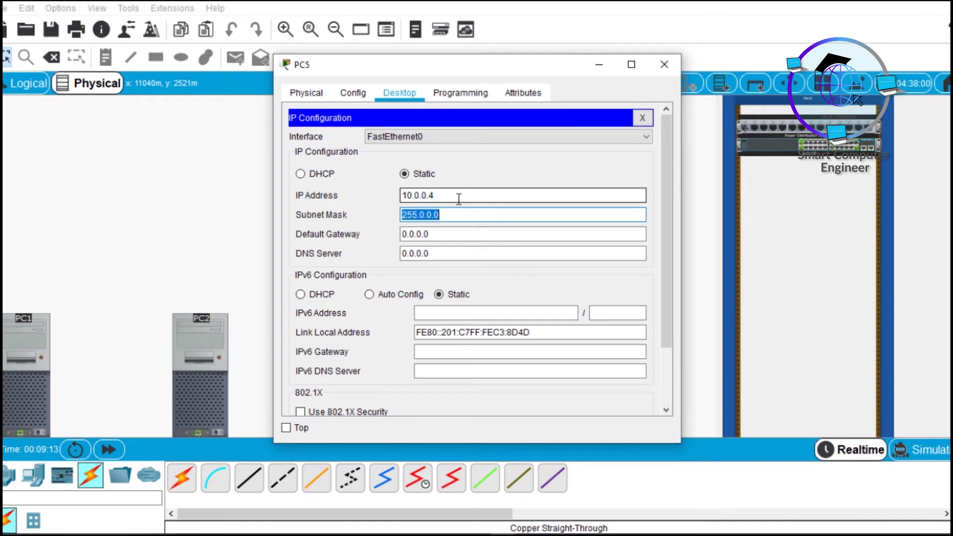
click(663, 65)
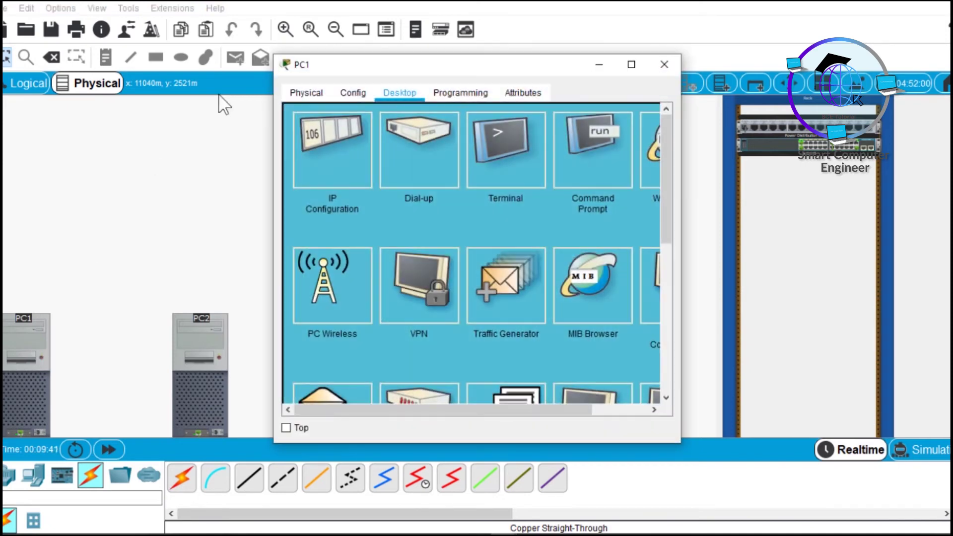
Ping 10.0.0.2 from PC1's command prompt, repeat the ping, and close the PC1 window.
click(594, 182)
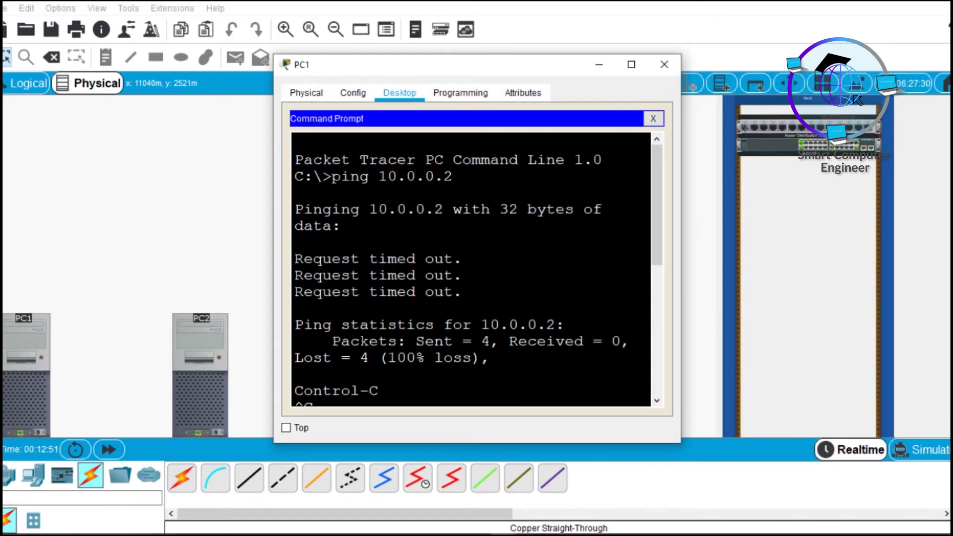
key(Return)
key(Up)
key(Return)
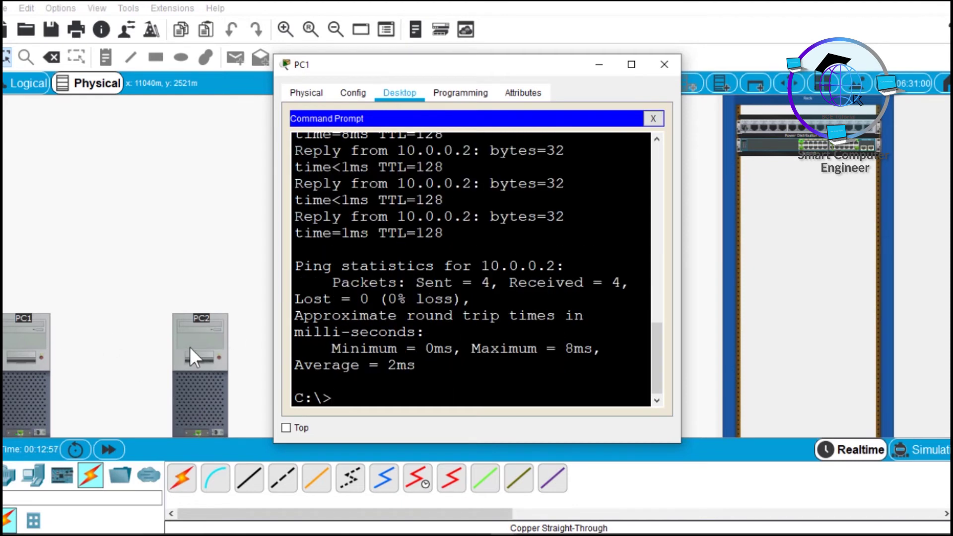
click(664, 64)
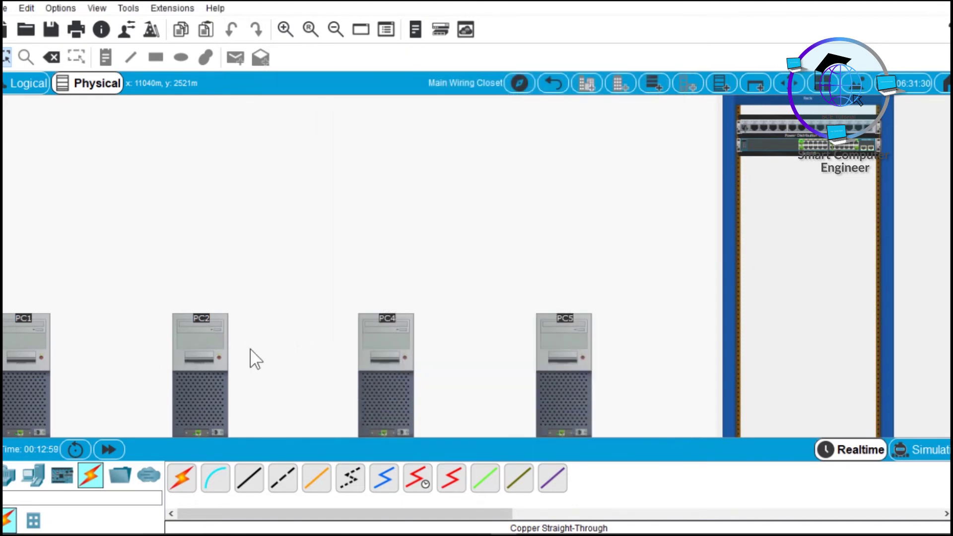
Ping 10.0.0.3 from PC2's command prompt.
click(213, 382)
click(606, 170)
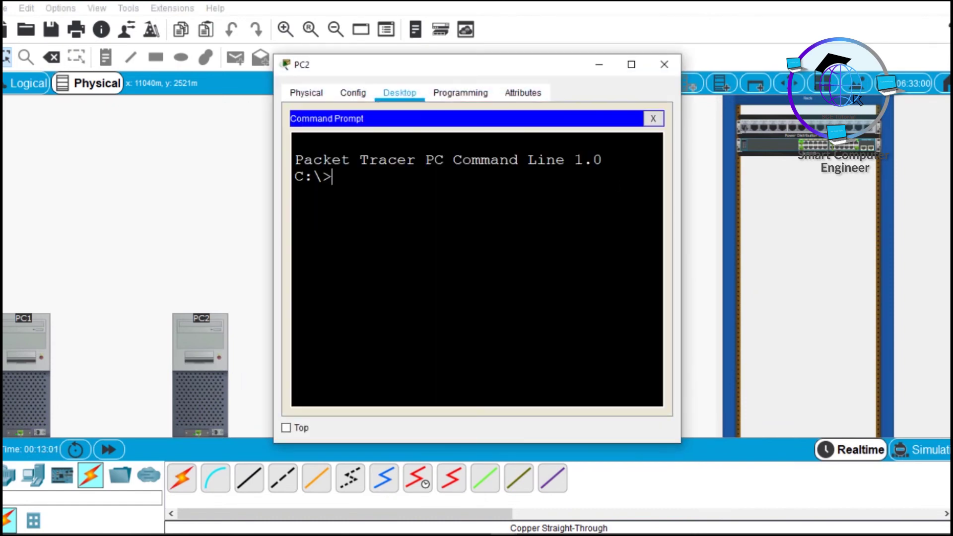
text(ping 10)
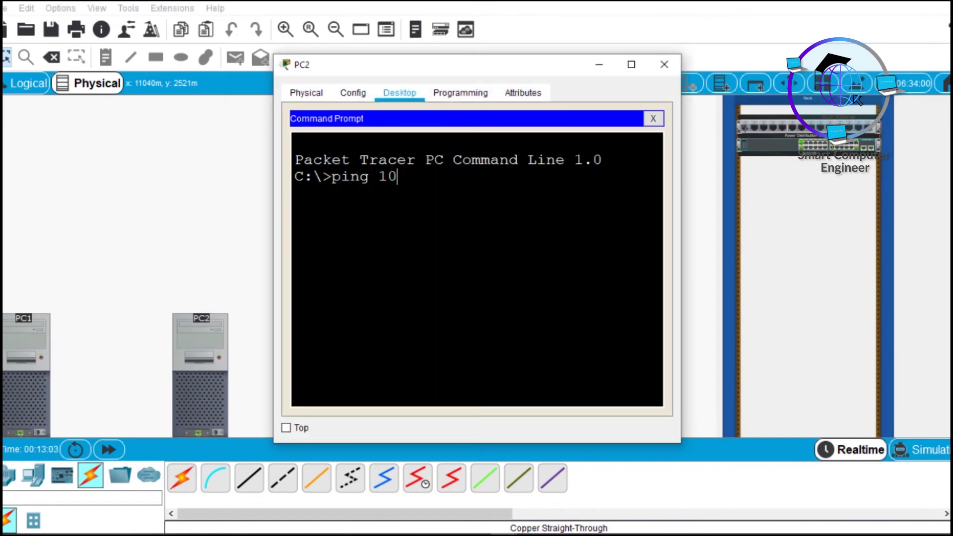
text(.0.0.3)
key(Return)
Enlarge PC2's command prompt, highlight the ping reply lines for review, and close the window.
drag(304, 243, 374, 313)
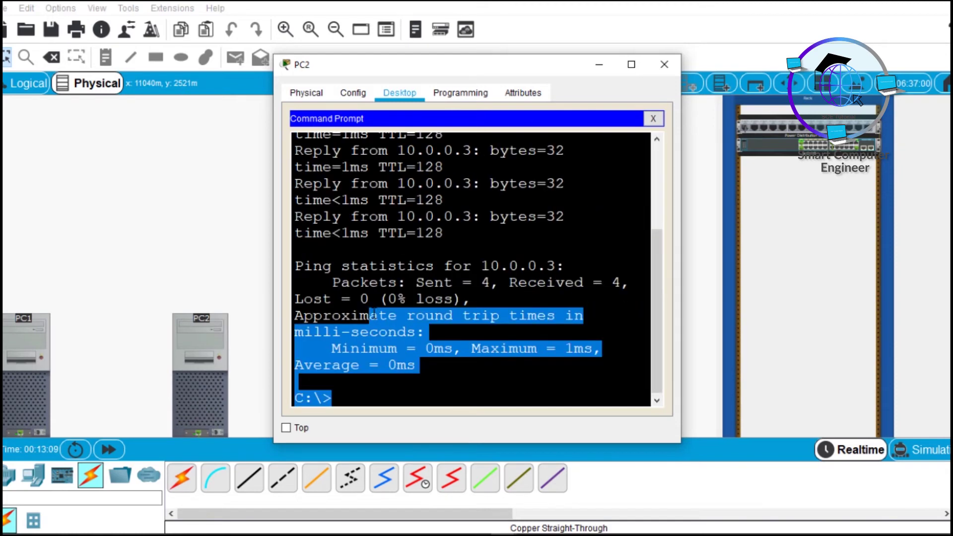
click(631, 65)
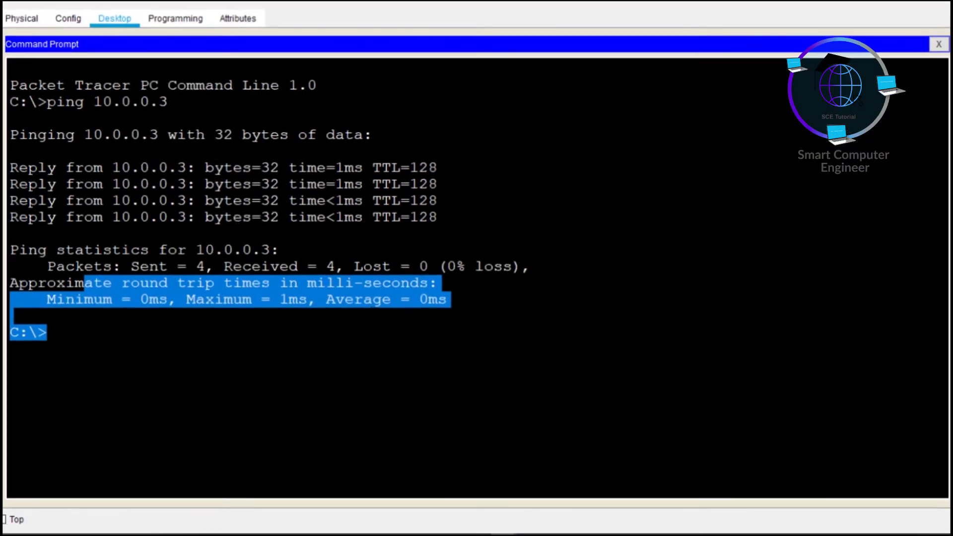
drag(9, 160, 8, 233)
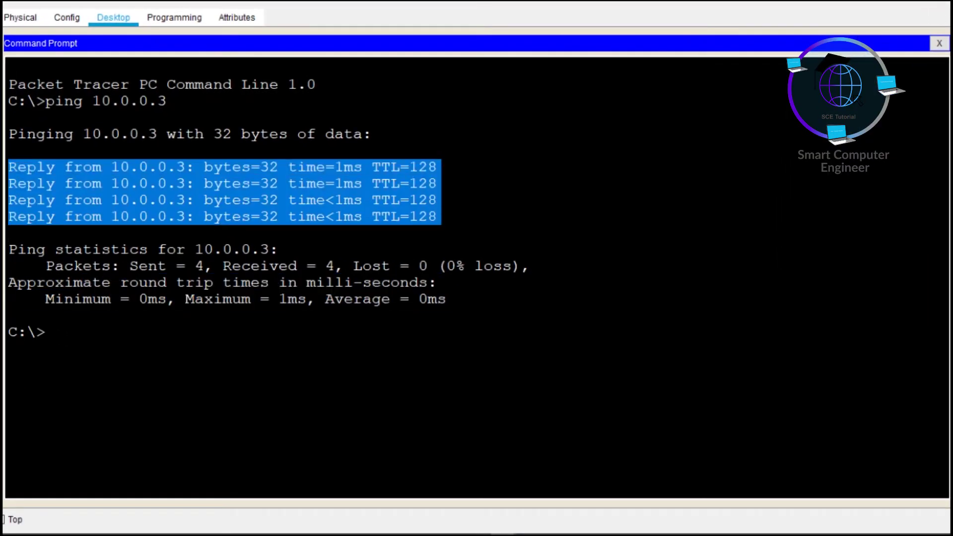
click(938, 10)
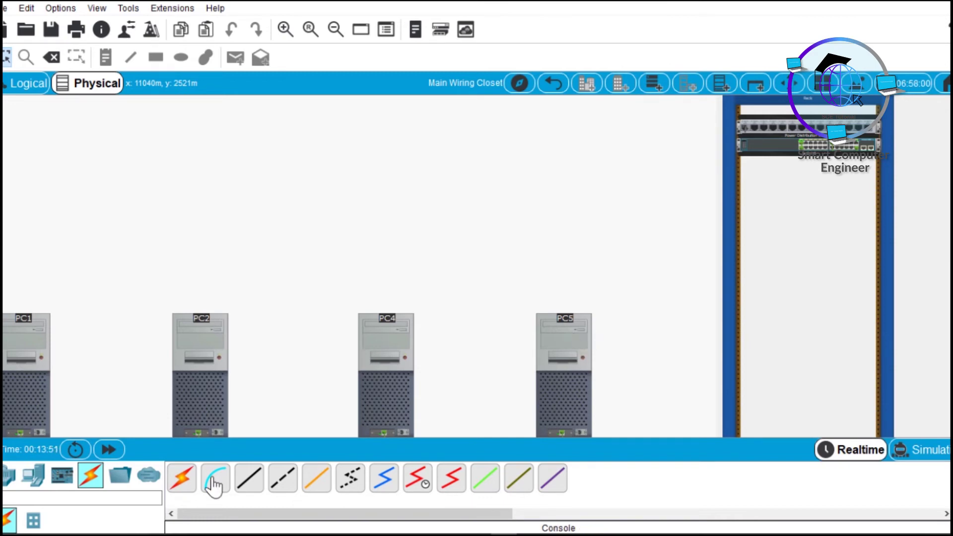
Connect a console cable from PC5's RS 232 port to the Console port of the switch in the rack.
click(214, 484)
click(563, 379)
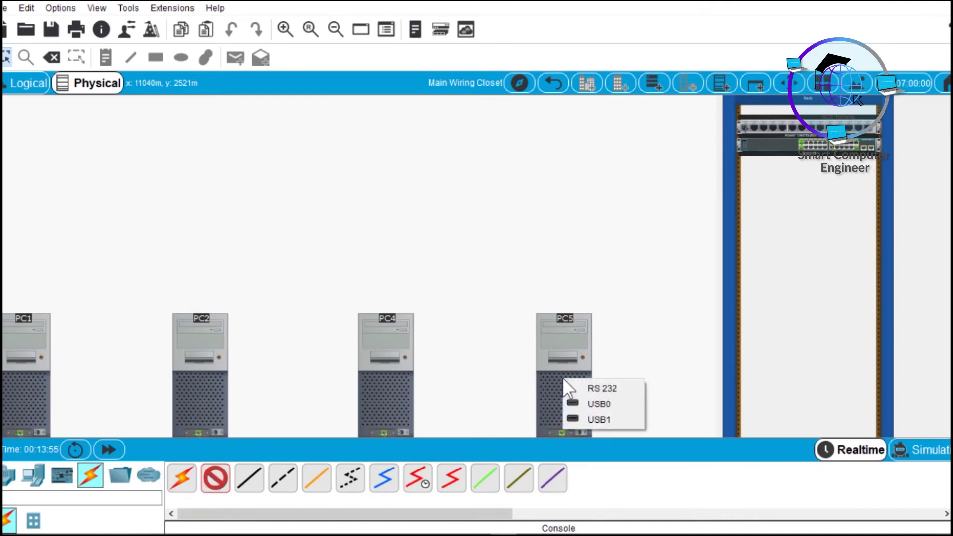
click(612, 391)
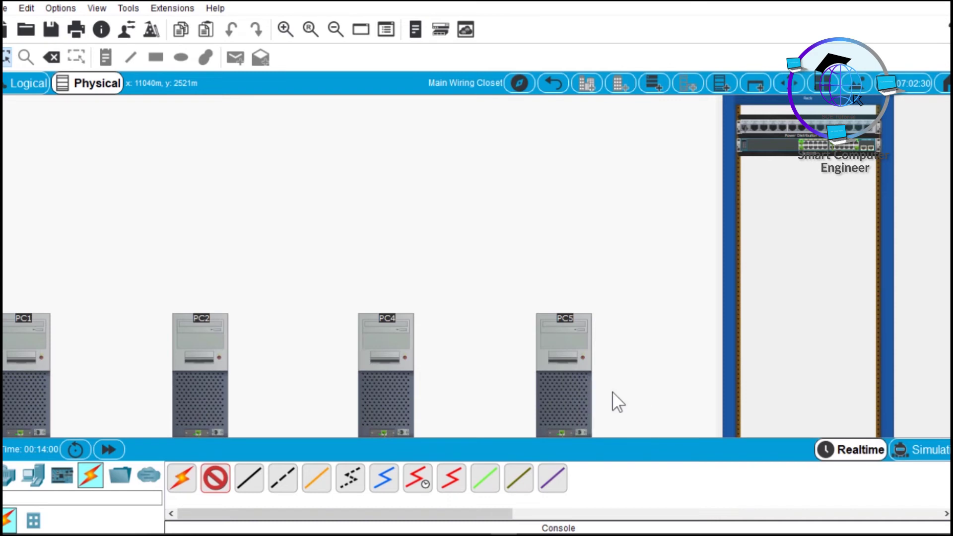
click(816, 149)
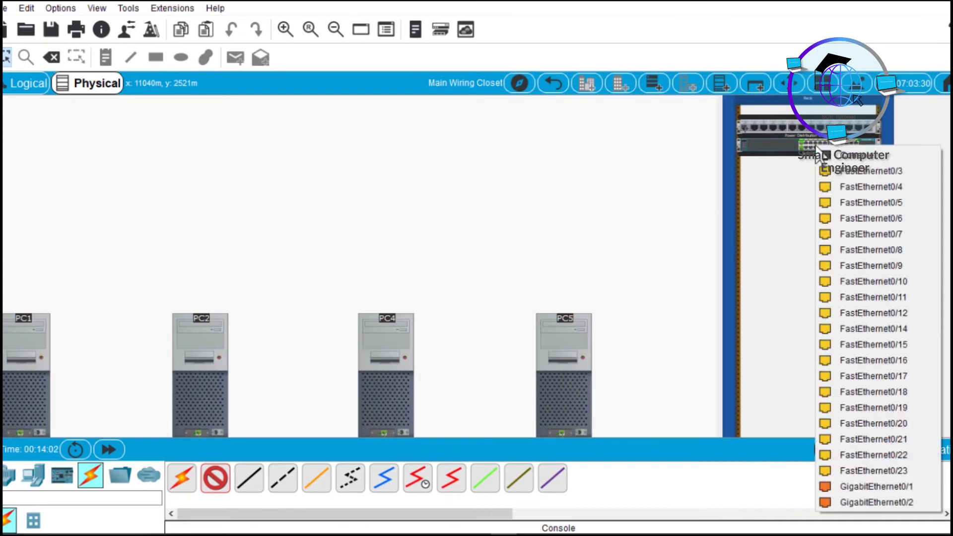
click(858, 157)
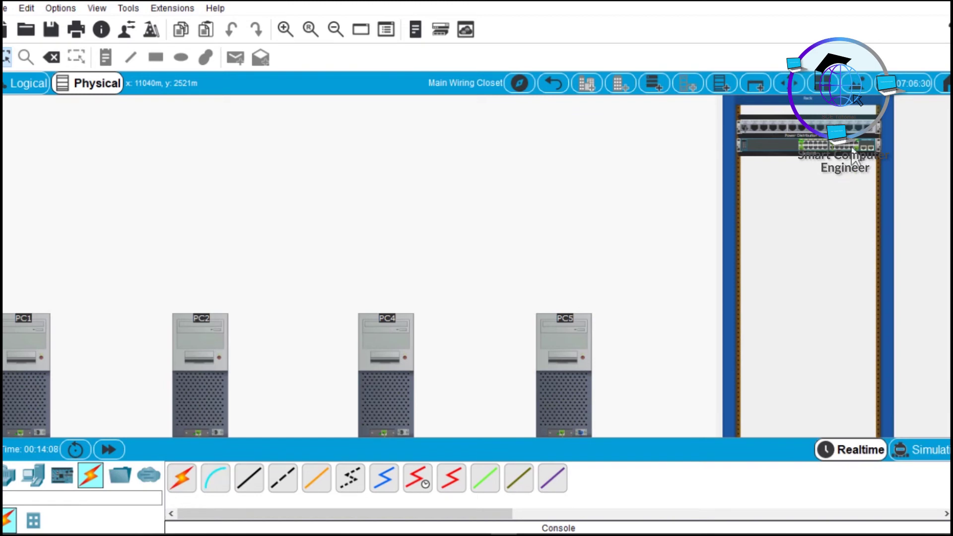
Open a terminal session on PC5 with the default port settings, bring up the switch prompt, and close the window.
click(564, 351)
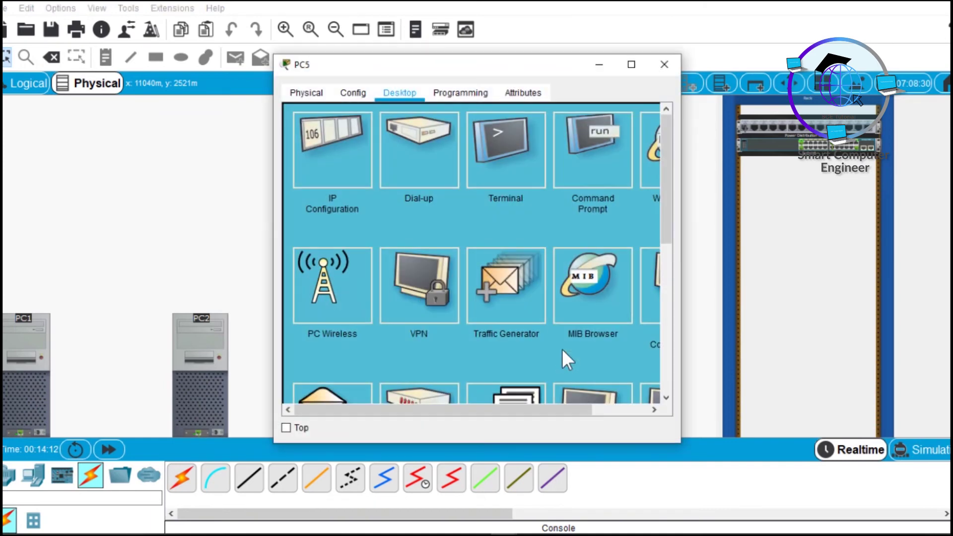
click(510, 147)
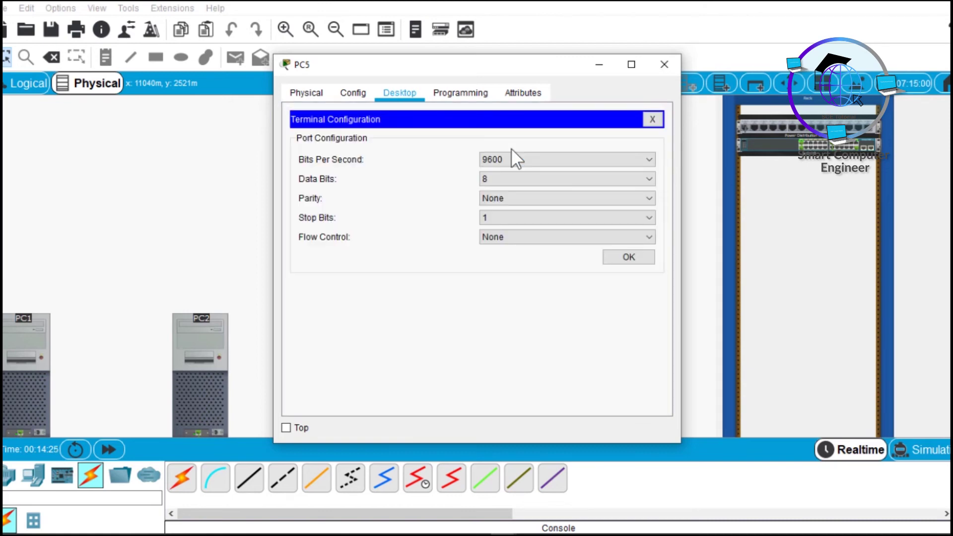
click(628, 256)
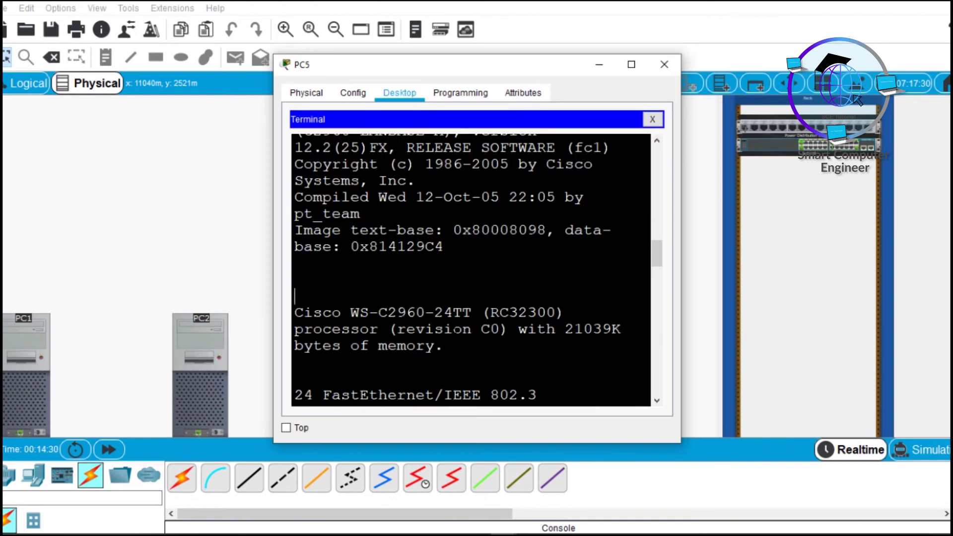
key(Return)
key(Return)
key(Return)
key(Return)
key(Return)
key(Return)
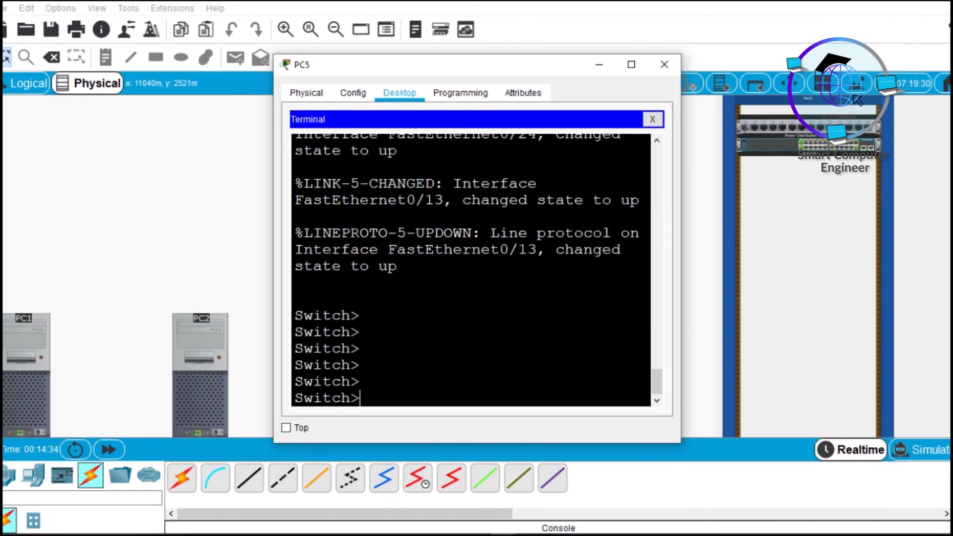
drag(295, 312, 360, 365)
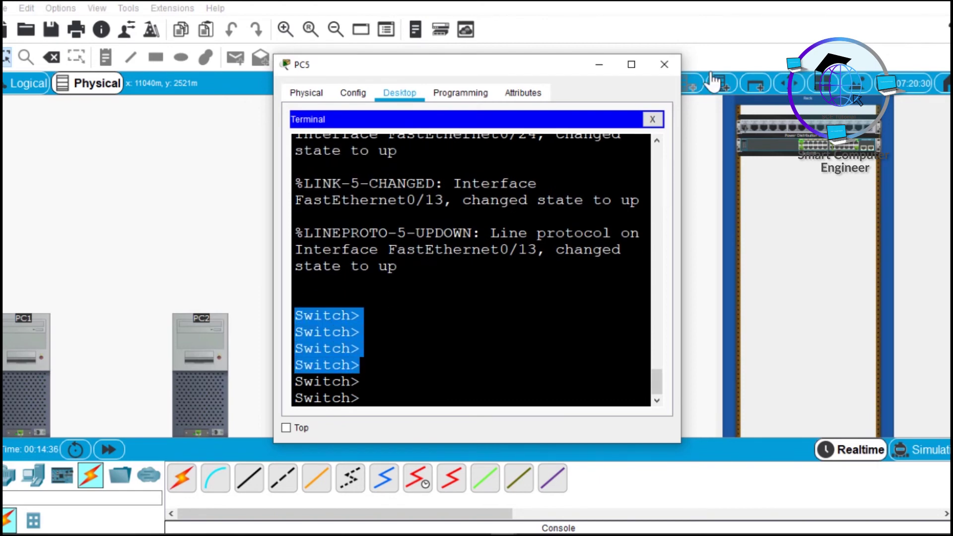
click(667, 66)
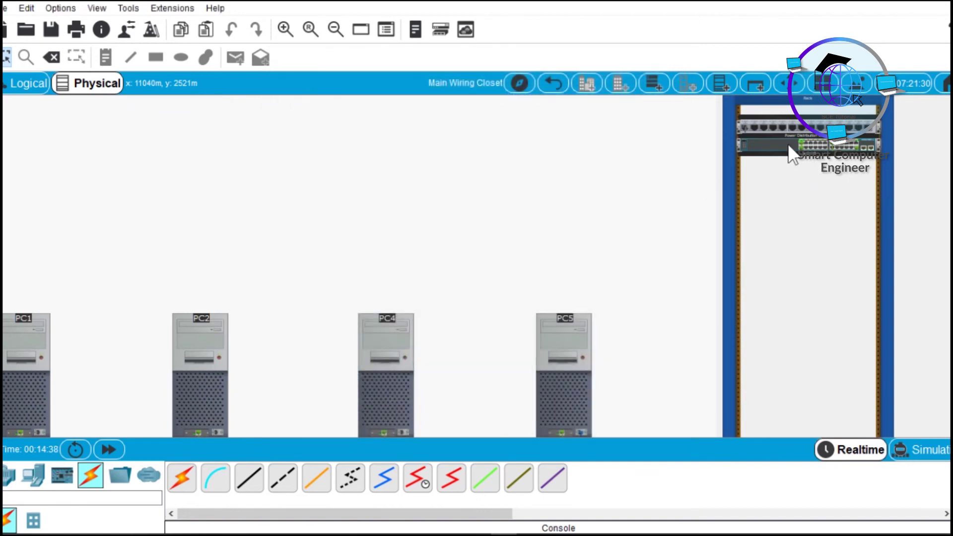
Bring up the command prompt in Switch0's own command line interface for comparison, and close the switch window.
click(788, 144)
click(390, 93)
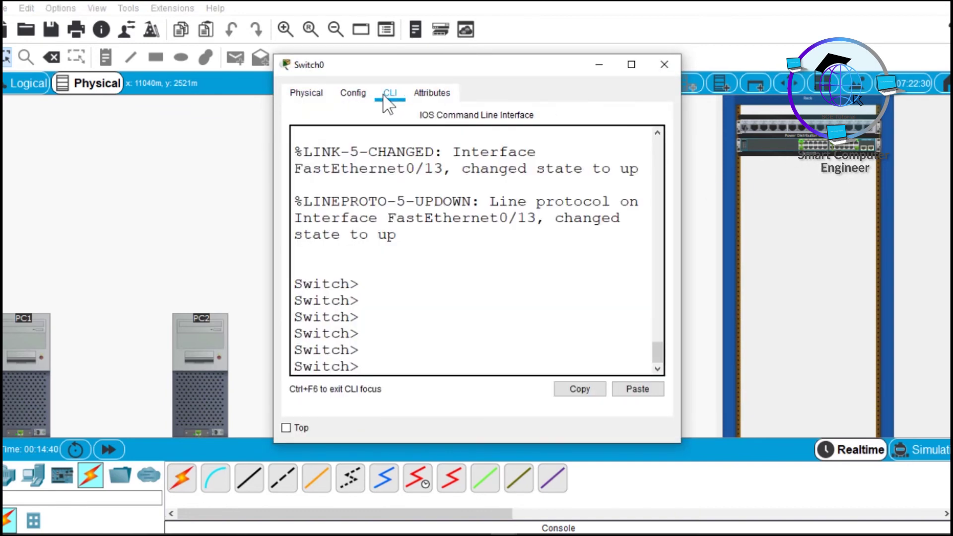
click(431, 253)
key(Return)
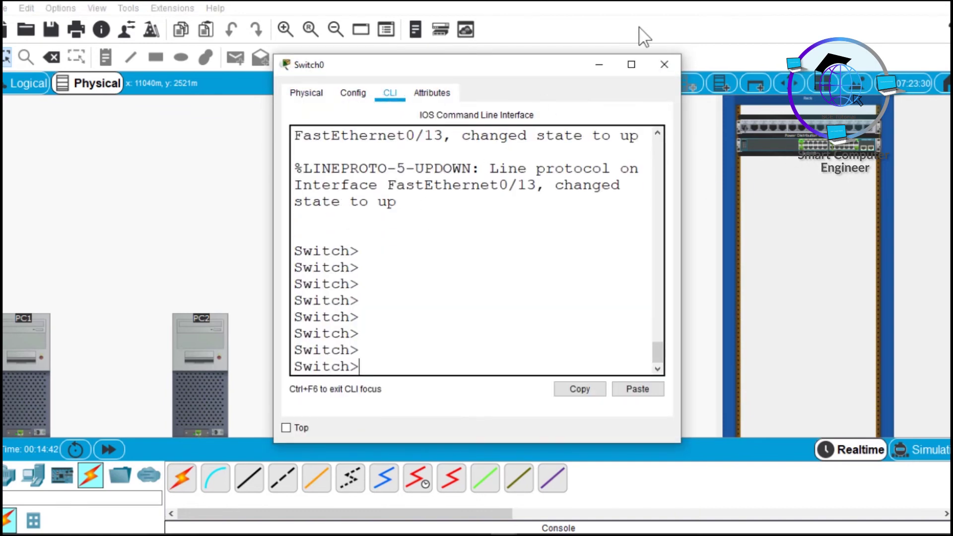
click(671, 71)
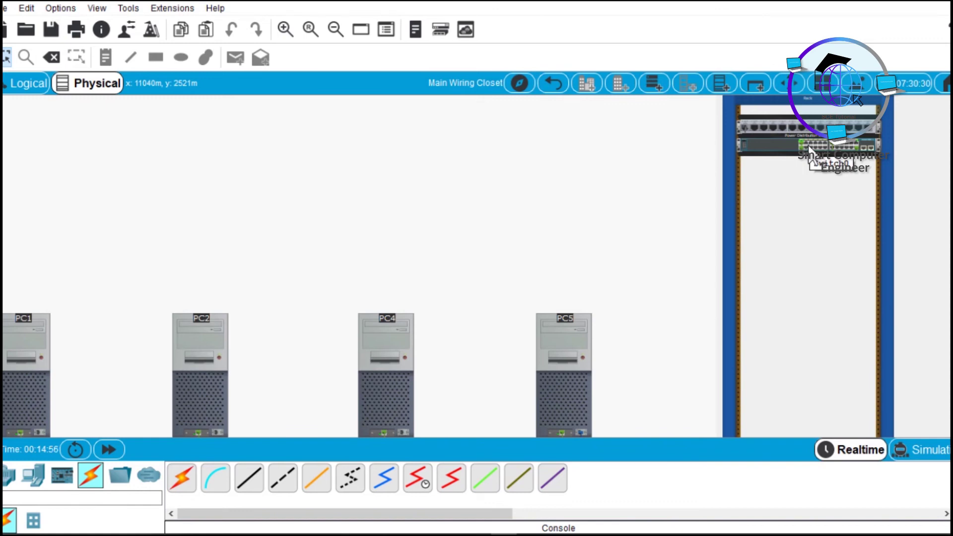
Reopen PC5's terminal at 9600 bits per second, check the switch prompt over the console connection, and close it.
click(573, 350)
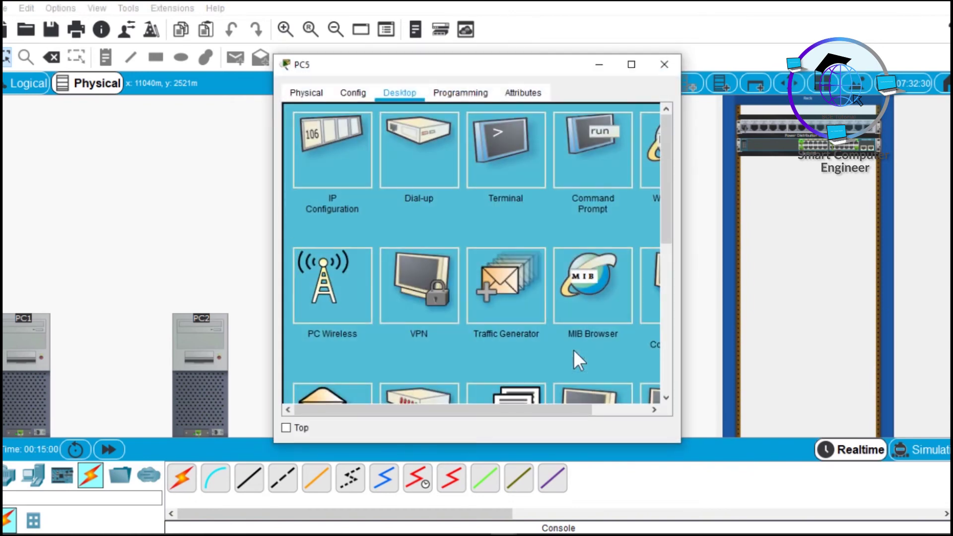
click(519, 151)
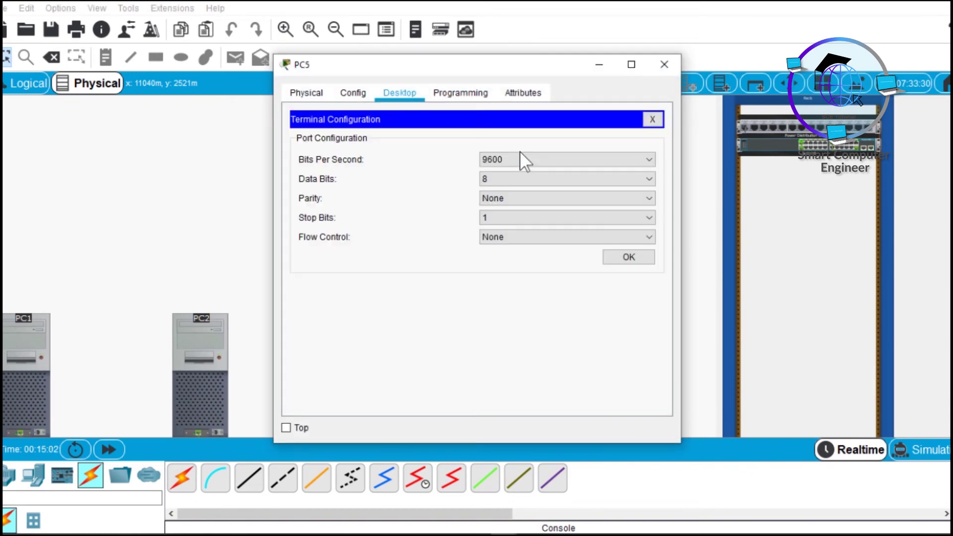
click(621, 258)
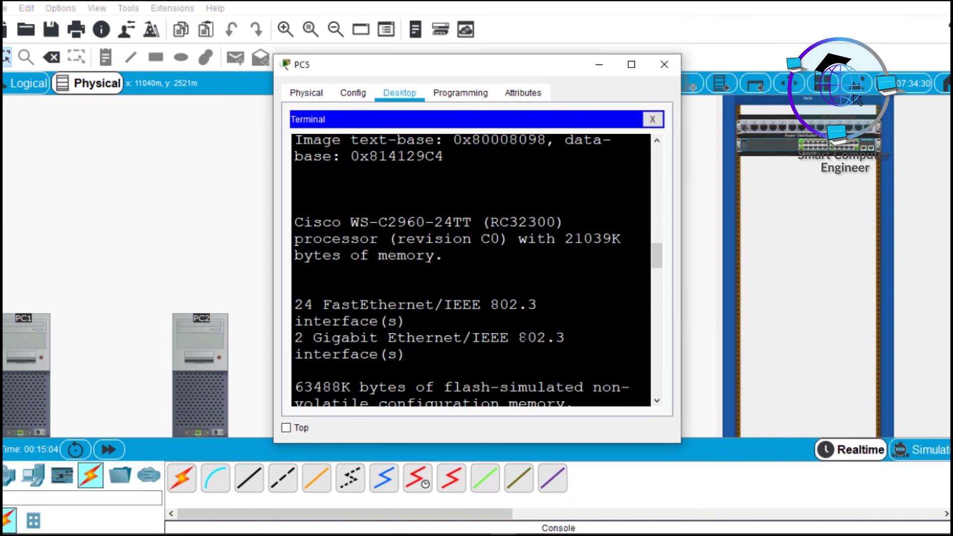
key(Return)
key(Return)
key(Return)
key(Return)
key(Return)
key(Return)
key(Return)
key(Return)
key(Return)
key(Return)
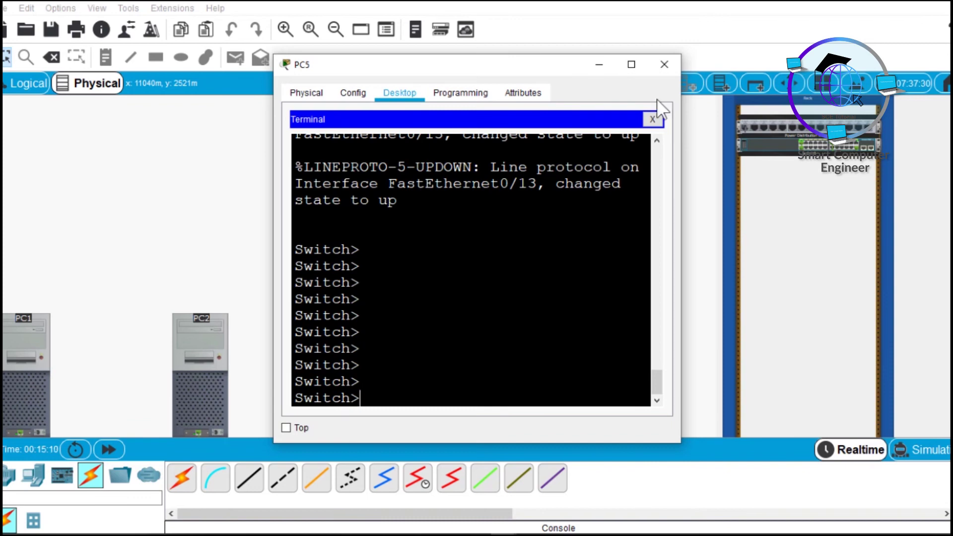
click(663, 65)
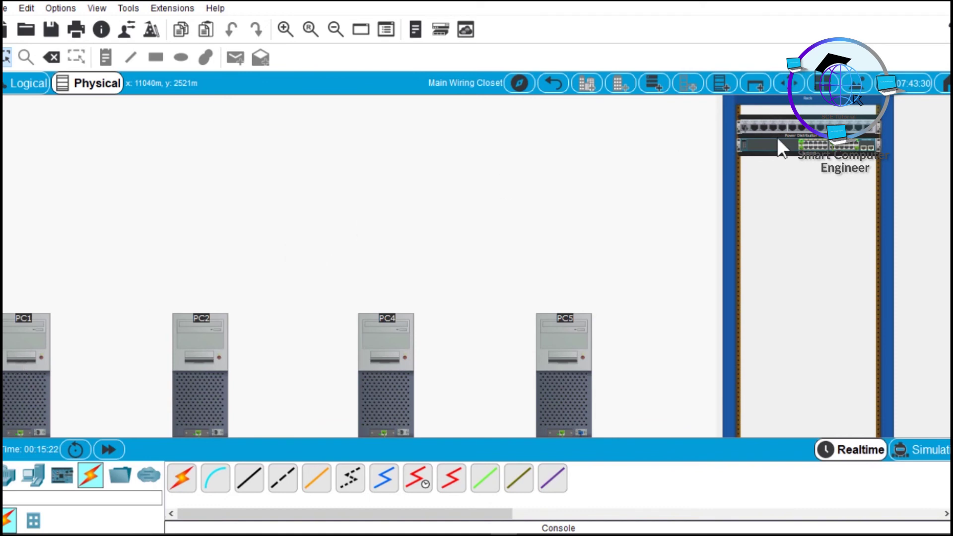
Start PC5's terminal once more with the default settings to recheck console access to the switch, and close PC5.
click(570, 342)
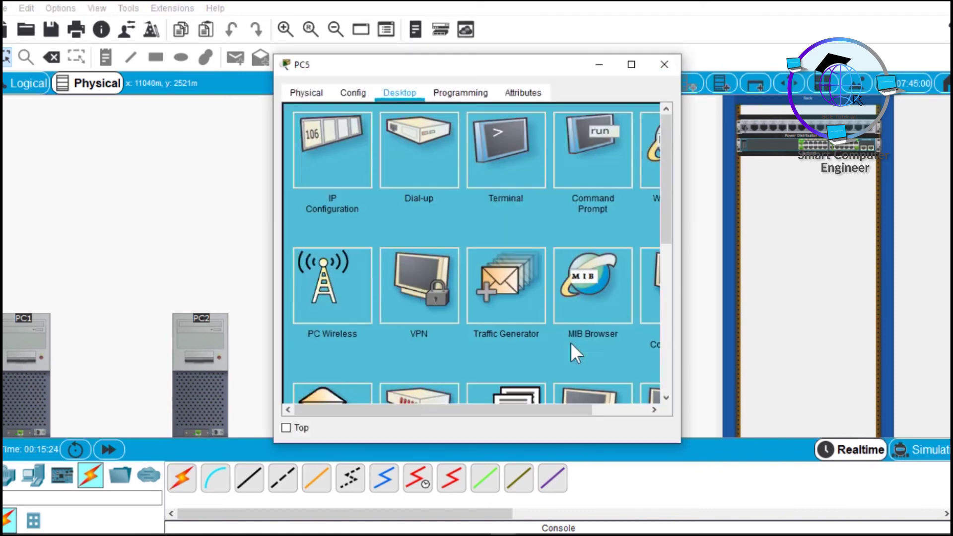
click(525, 167)
click(628, 257)
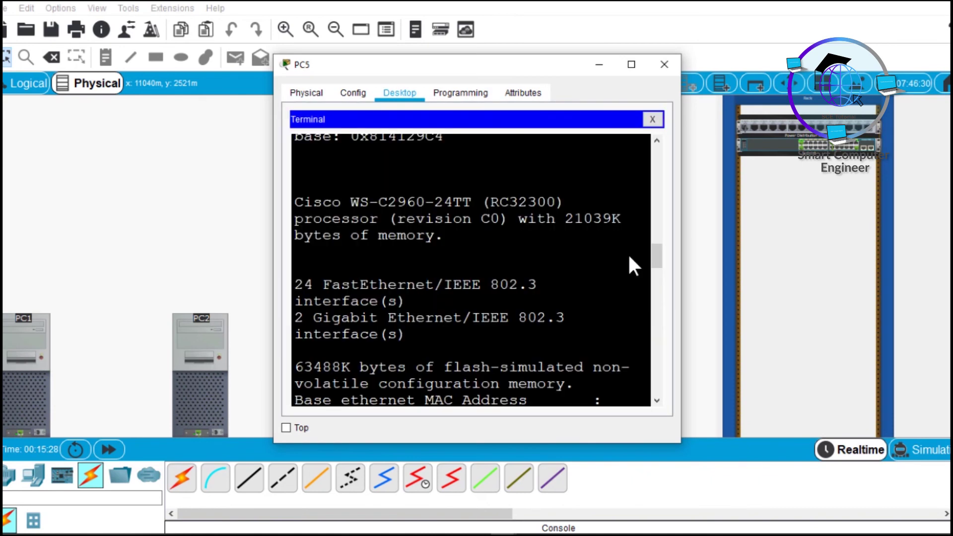
key(Return)
key(Return)
key(Return)
key(Return)
key(Return)
key(Return)
key(Return)
key(Return)
key(Return)
key(Return)
key(Return)
key(Return)
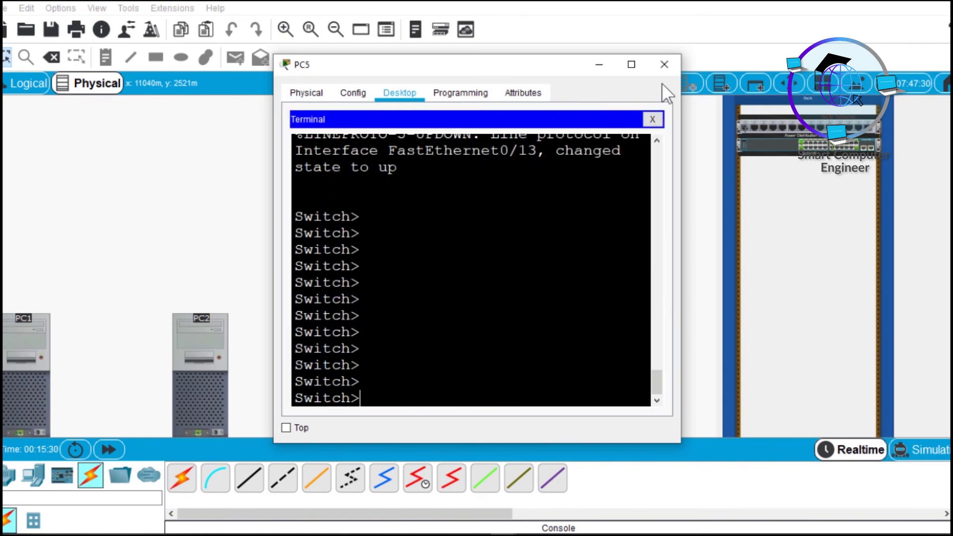
click(664, 65)
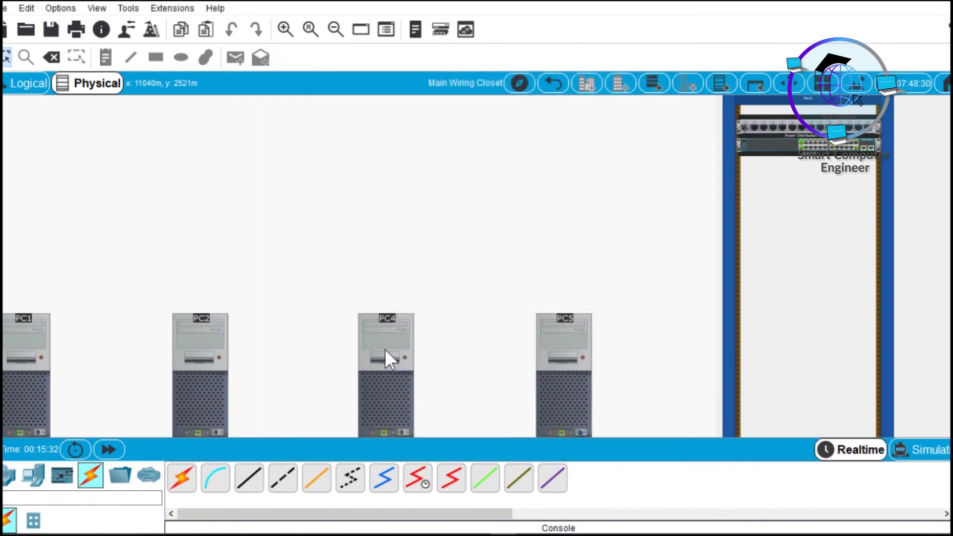
Try to reach the switch prompt from PC4 through a terminal session with the default port settings, and close PC4.
click(385, 350)
click(666, 66)
click(394, 342)
click(501, 143)
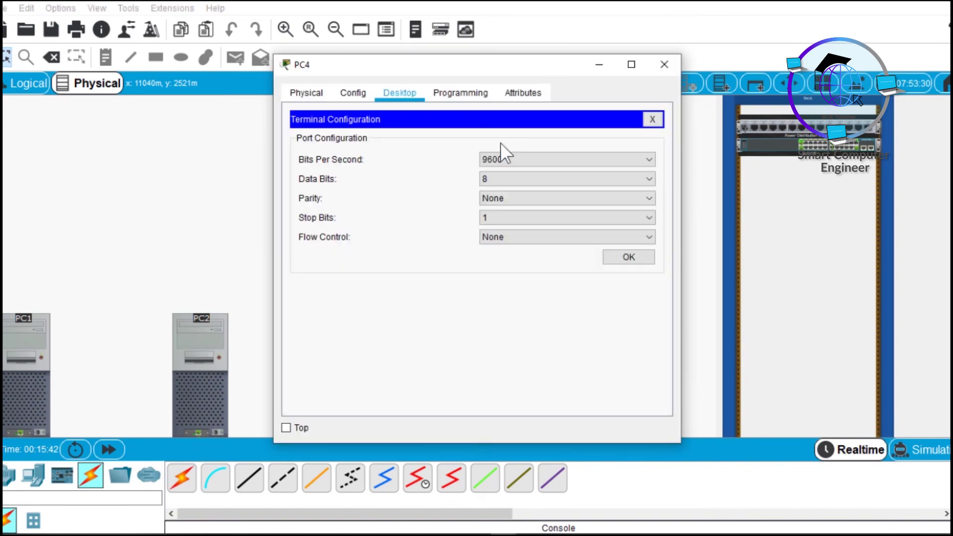
click(629, 258)
key(Return)
key(Return)
key(Return)
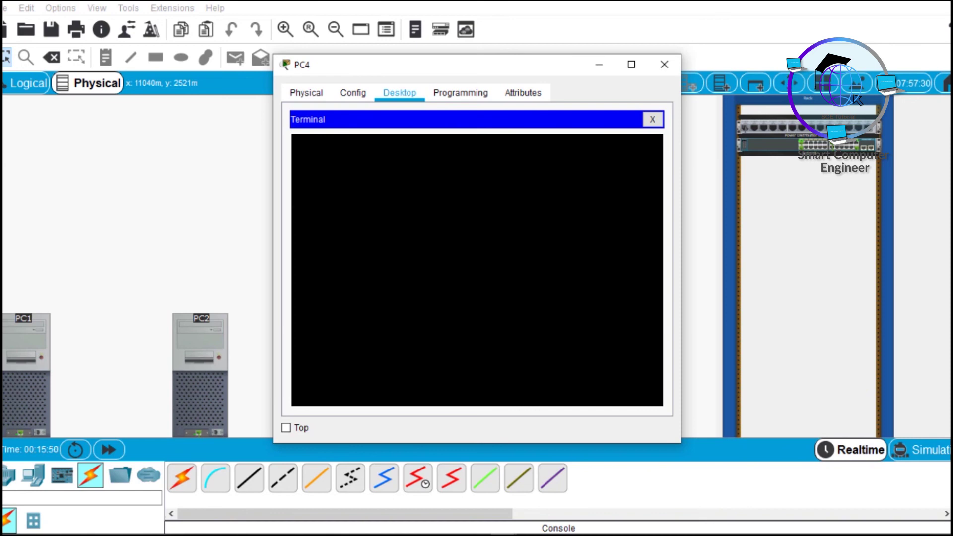
click(660, 64)
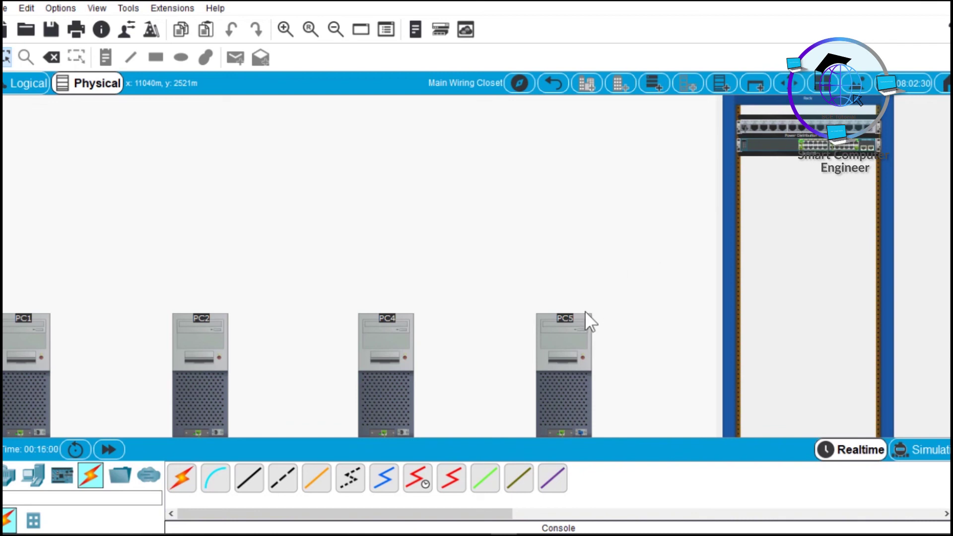
Open a terminal session on PC5 with the default port settings and bring up the switch's user prompt.
click(565, 345)
click(520, 148)
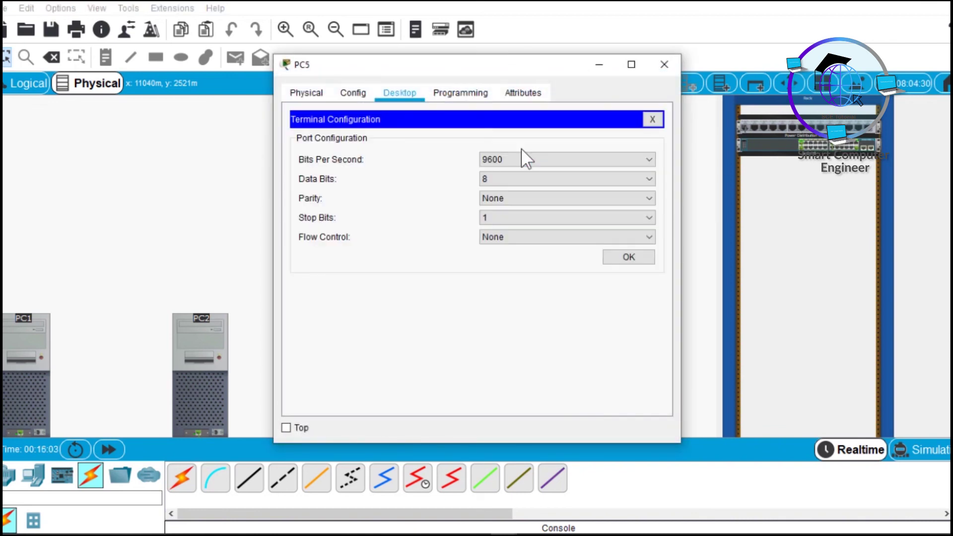
click(628, 257)
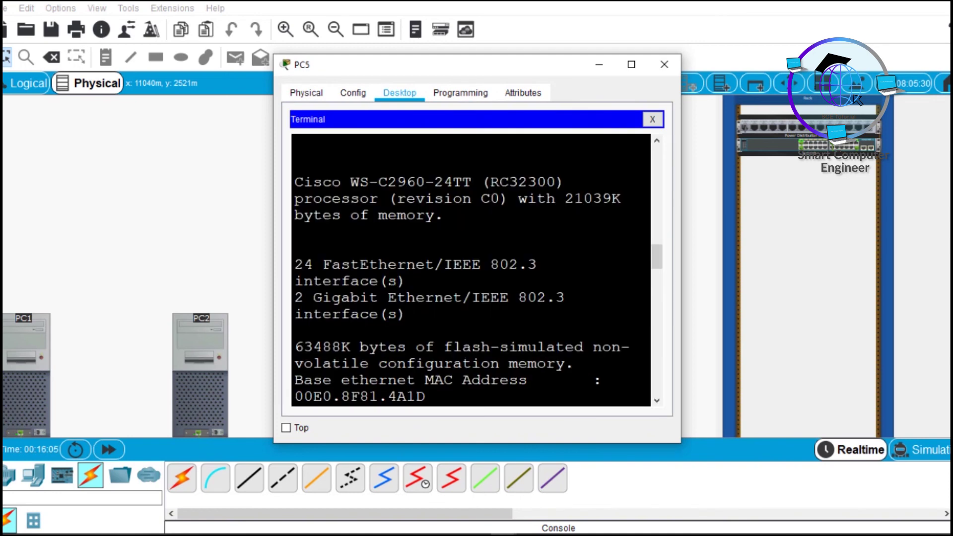
key(Return)
key(Return)
key(Return)
key(Return)
key(Return)
key(Return)
key(Return)
key(Return)
key(Return)
key(Return)
key(Return)
key(Return)
key(Return)
key(Return)
key(Return)
key(Return)
Enter privileged mode with enable and go into global configuration mode with conf t in PC5's terminal.
text(e)
key(Tab)
text(n)
key(Tab)
key(Return)
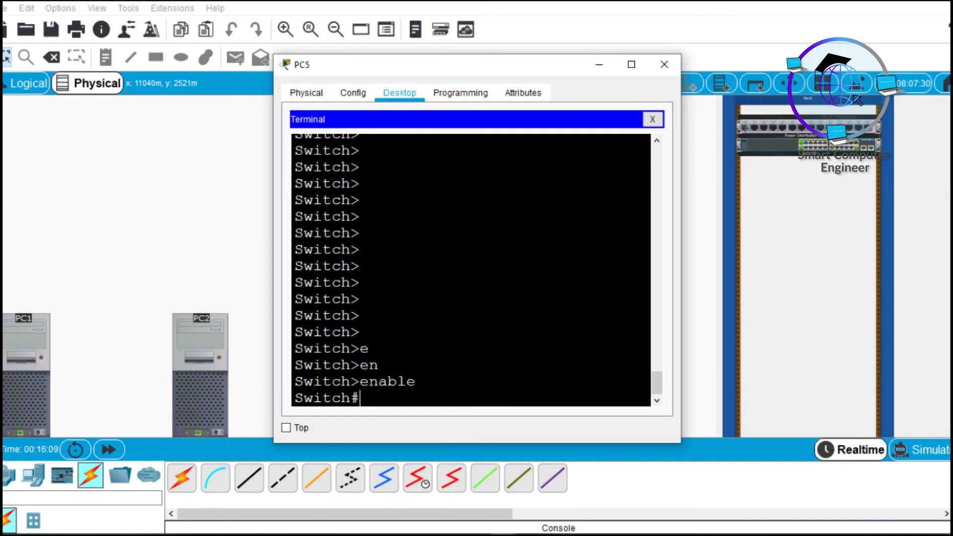
text(conf t)
key(Return)
key(Return)
Set the switch's hostname to SW-1 over the console connection.
text(hos)
key(Tab)
text(SW-1)
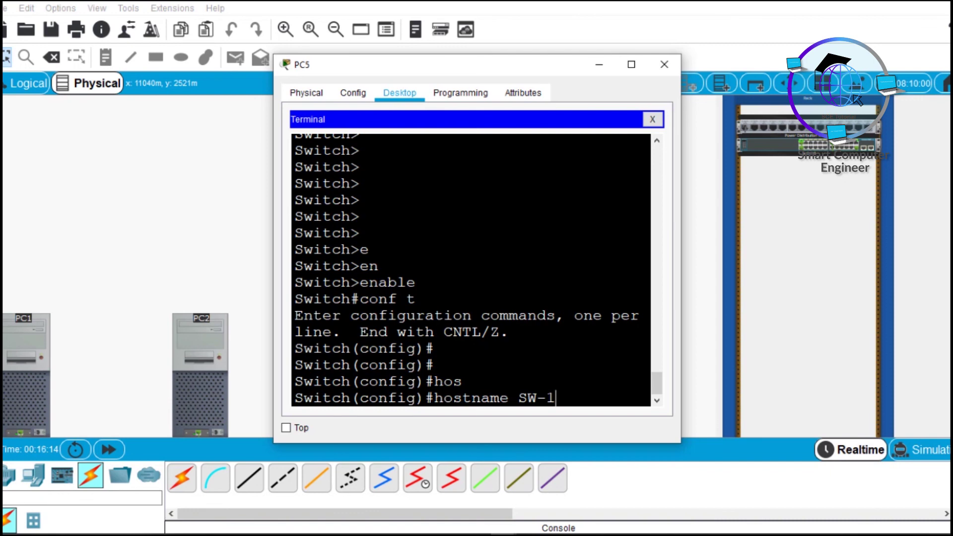
key(Return)
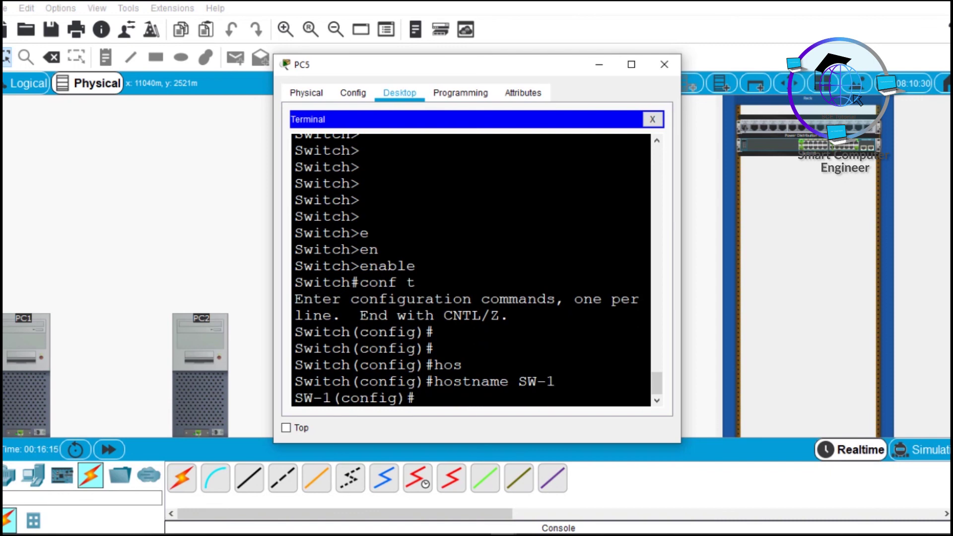
Leave configuration mode with end, save the switch configuration with write, and close PC5.
text(end)
key(Return)
key(Return)
key(Return)
key(Return)
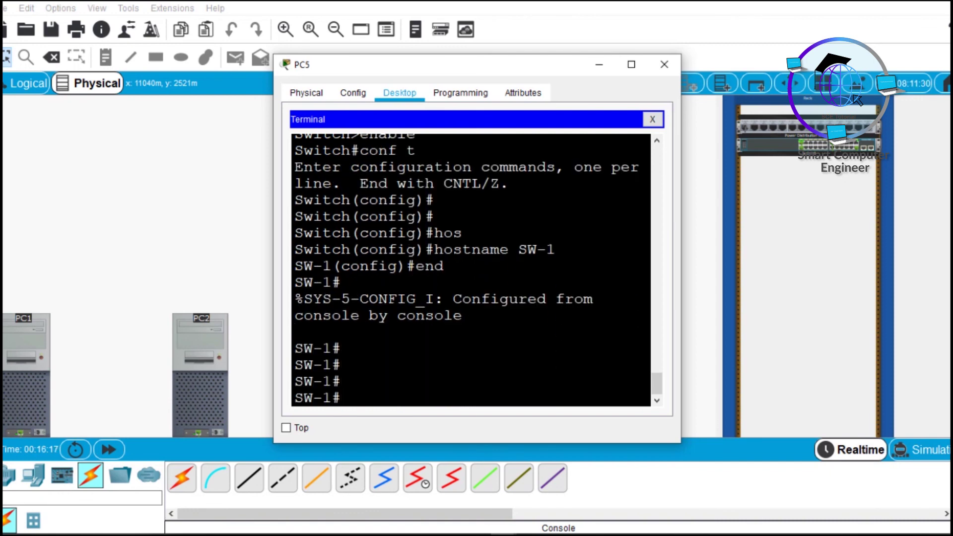
text(wr)
key(Tab)
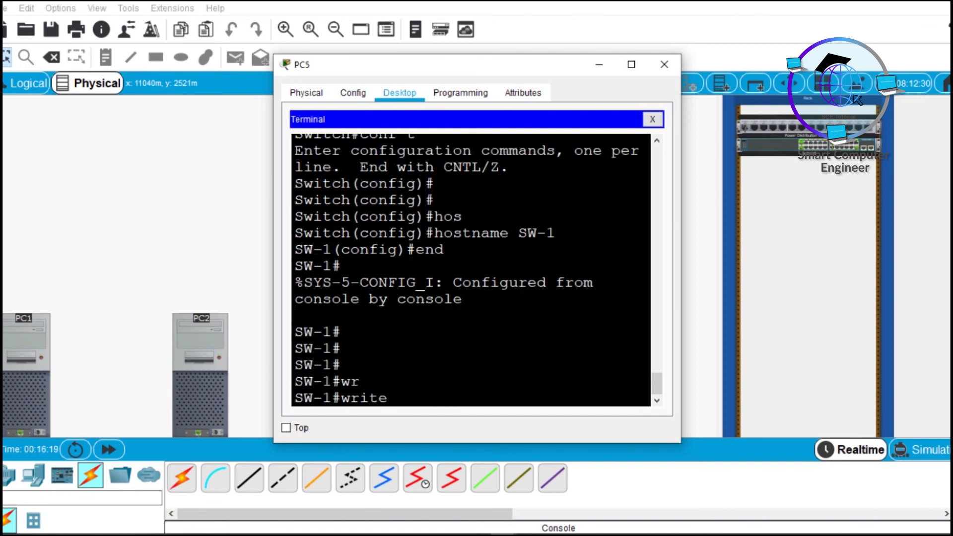
key(Return)
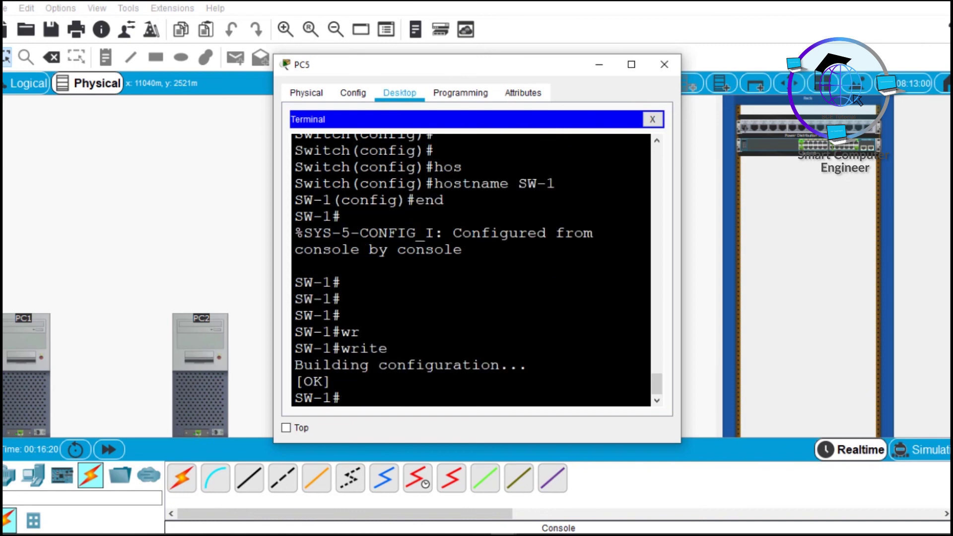
click(664, 64)
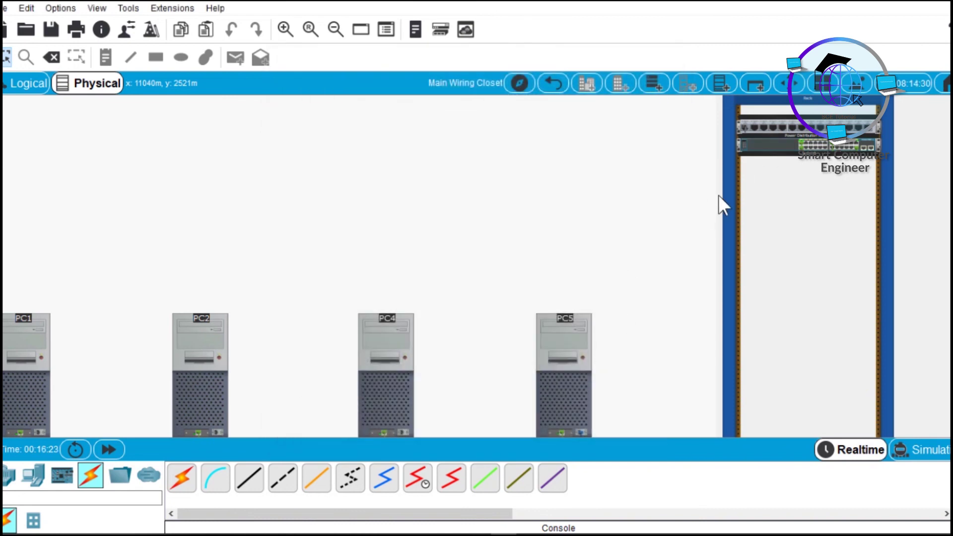
Check the hostname and command history in Switch0's own command line interface, enlarged to full screen, and close the switch window.
click(782, 148)
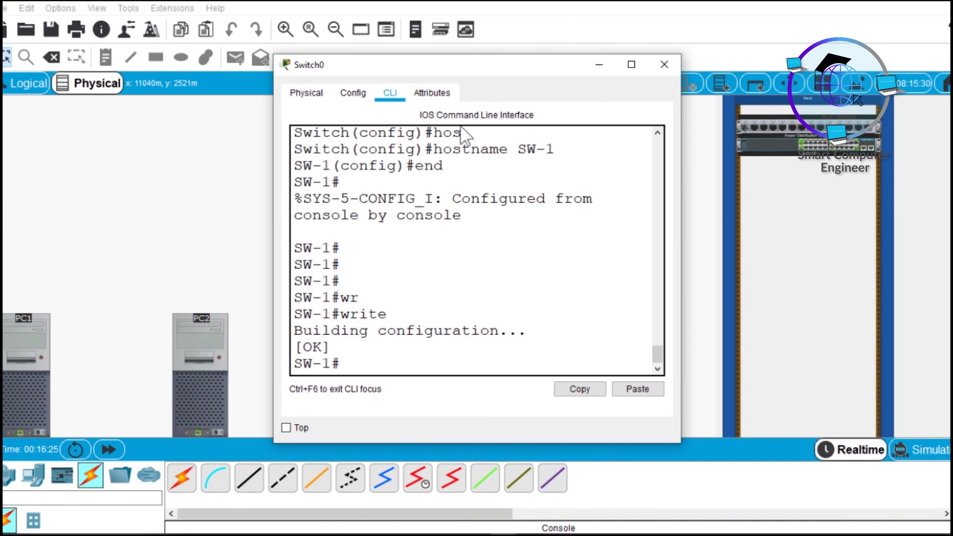
key(Return)
key(Return)
key(super+Up)
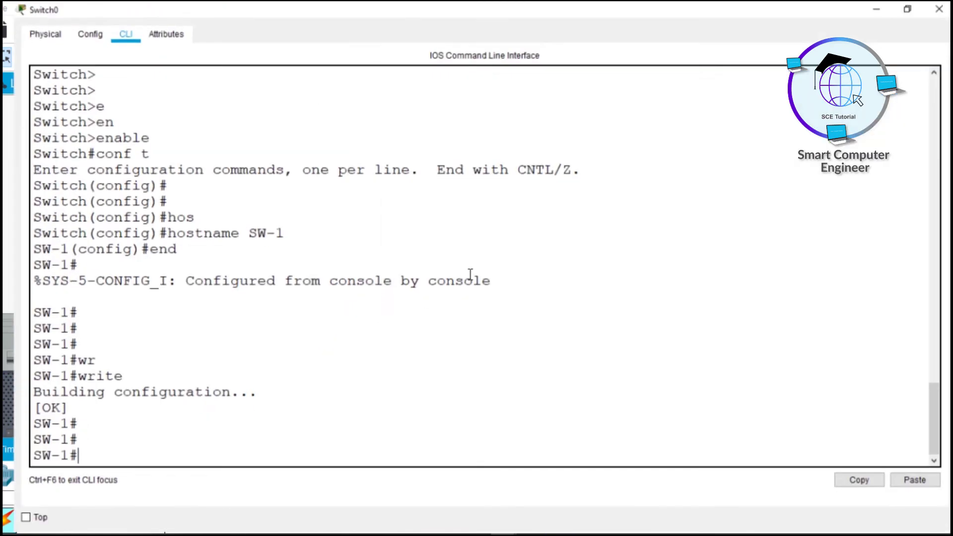
drag(77, 454, 7, 421)
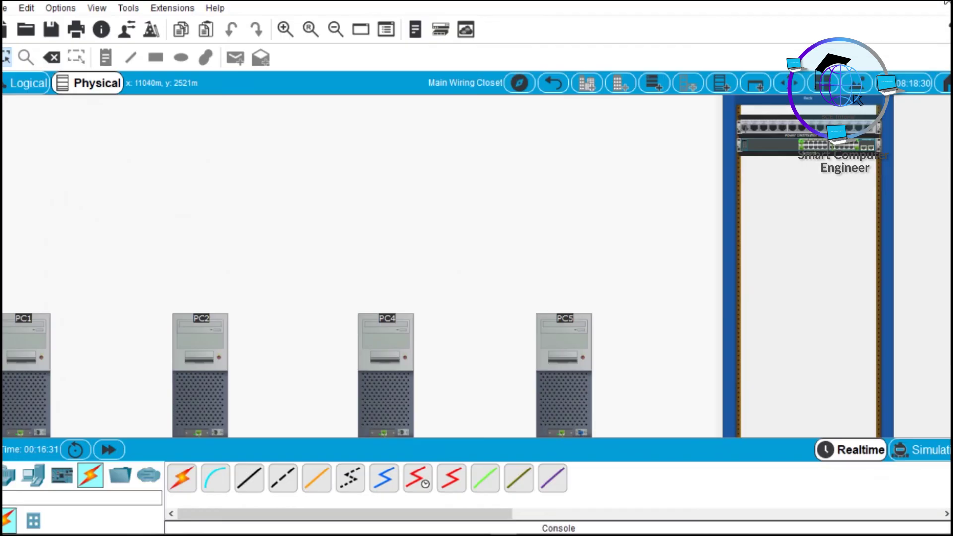